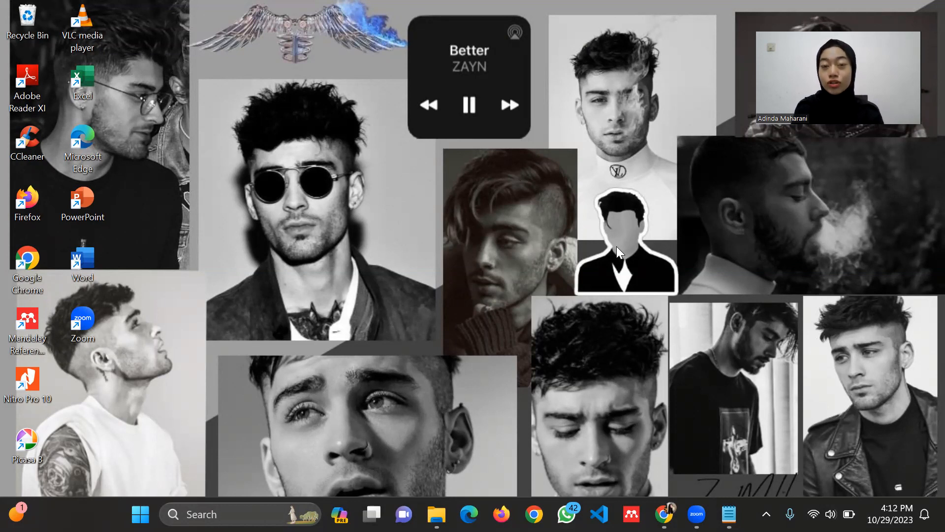
Step: Open the SKENARIO notes and read through the sales, manufacturing and work order scenario
{"action": "mouse_move", "coordinate": [697, 514]}
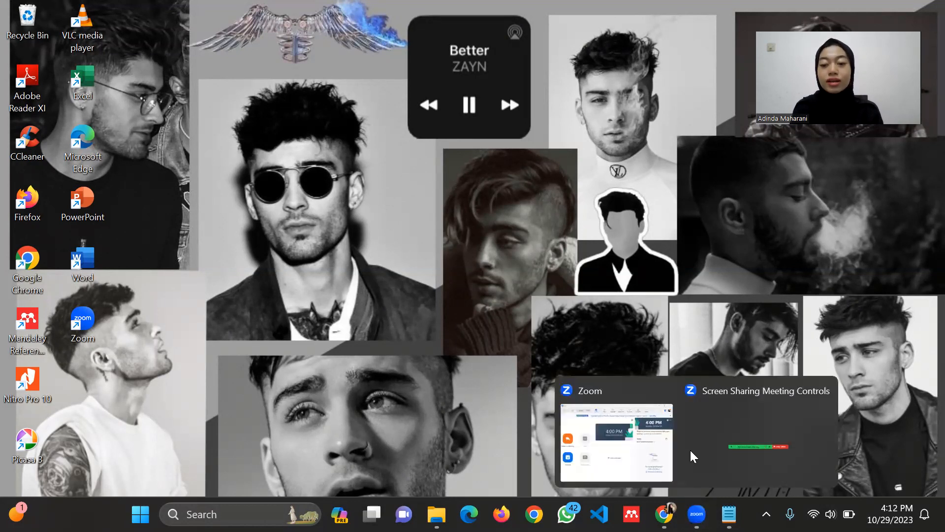
{"action": "left_click", "coordinate": [729, 514]}
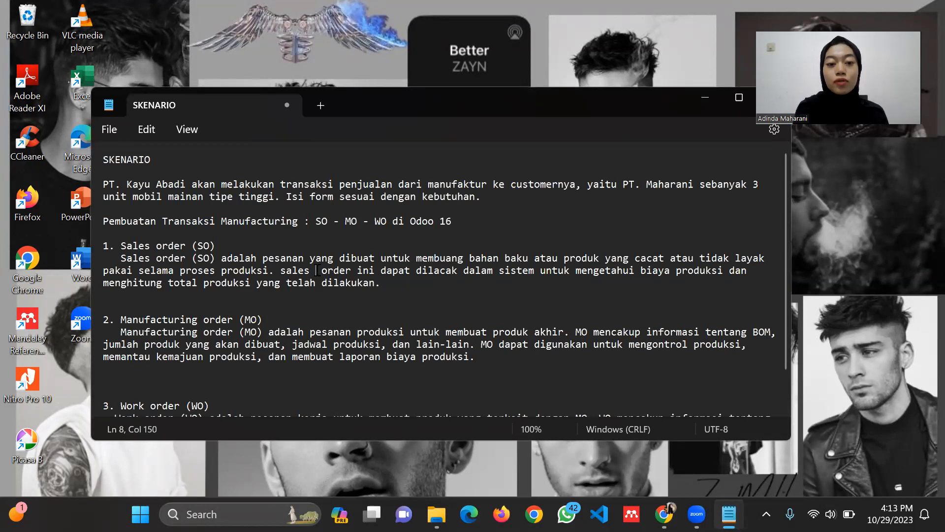
{"action": "scroll", "coordinate": [317, 271], "scroll_direction": "down", "scroll_amount": 1}
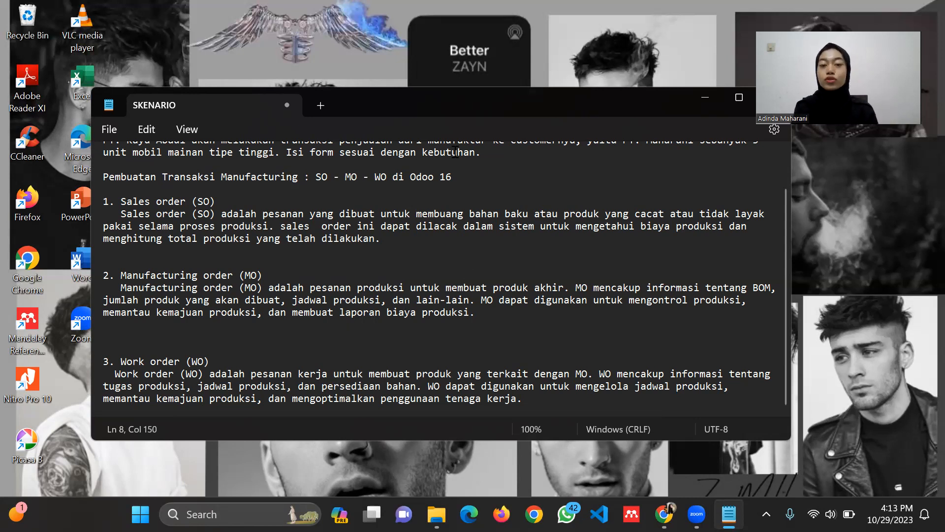
Step: Switch to Odoo in the browser and open the list of routes in the Inventory configuration
{"action": "left_click", "coordinate": [665, 514]}
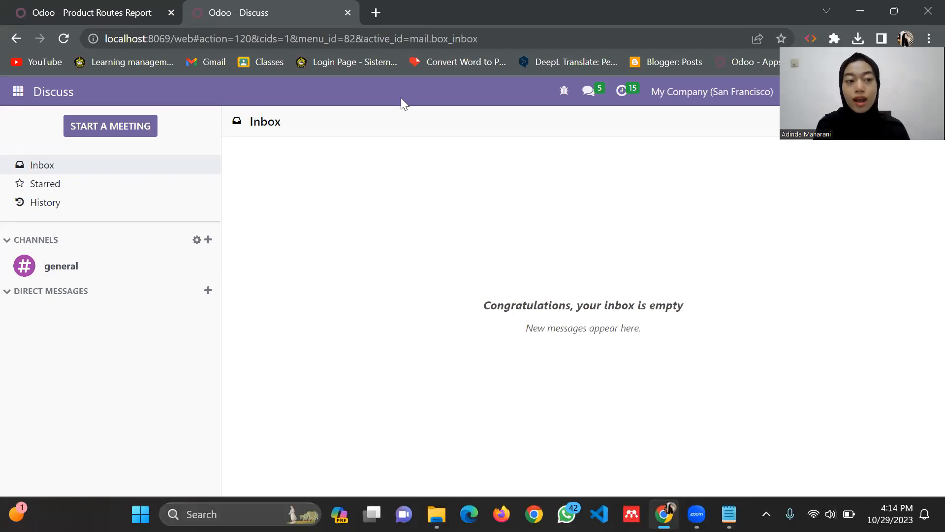
{"action": "left_click", "coordinate": [18, 91]}
{"action": "left_click", "coordinate": [32, 307]}
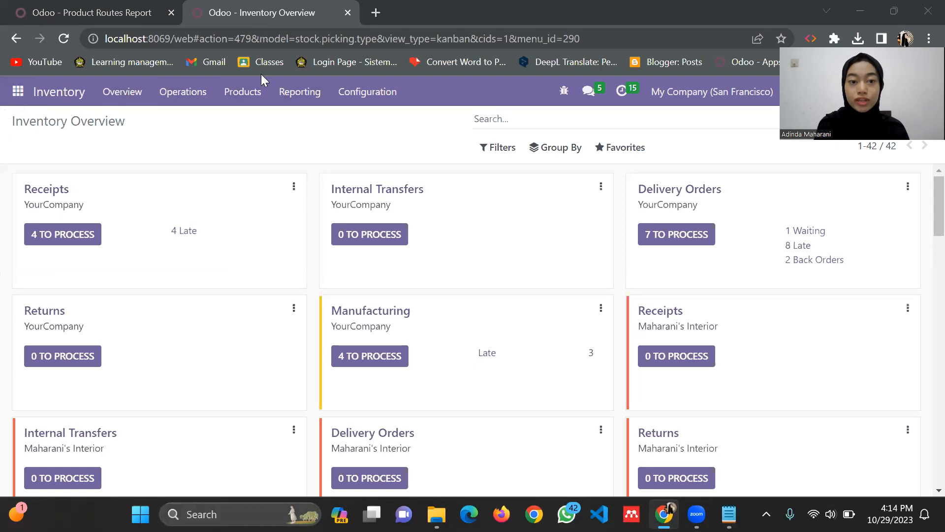
{"action": "left_click", "coordinate": [364, 92]}
{"action": "left_click", "coordinate": [361, 200]}
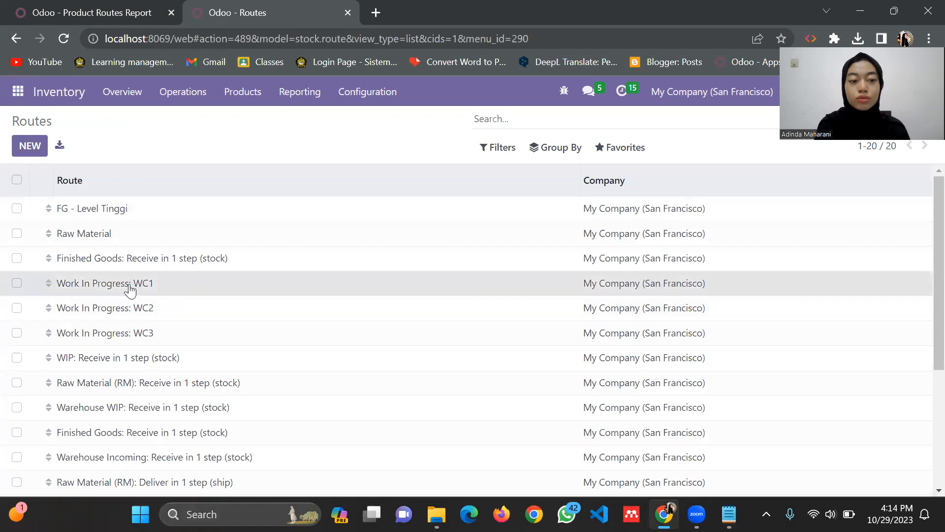
Step: Open the Work In Progress: WC1 route and review its warehouse settings and rules
{"action": "double_click", "coordinate": [131, 285]}
{"action": "scroll", "coordinate": [409, 298], "scroll_direction": "down", "scroll_amount": 3}
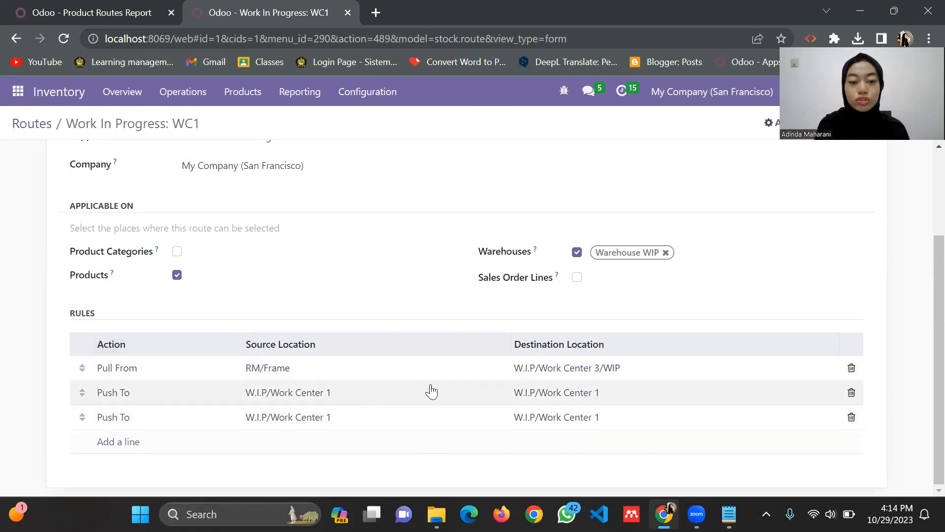
{"action": "scroll", "coordinate": [302, 323], "scroll_direction": "up", "scroll_amount": 2}
{"action": "scroll", "coordinate": [295, 289], "scroll_direction": "down", "scroll_amount": 3}
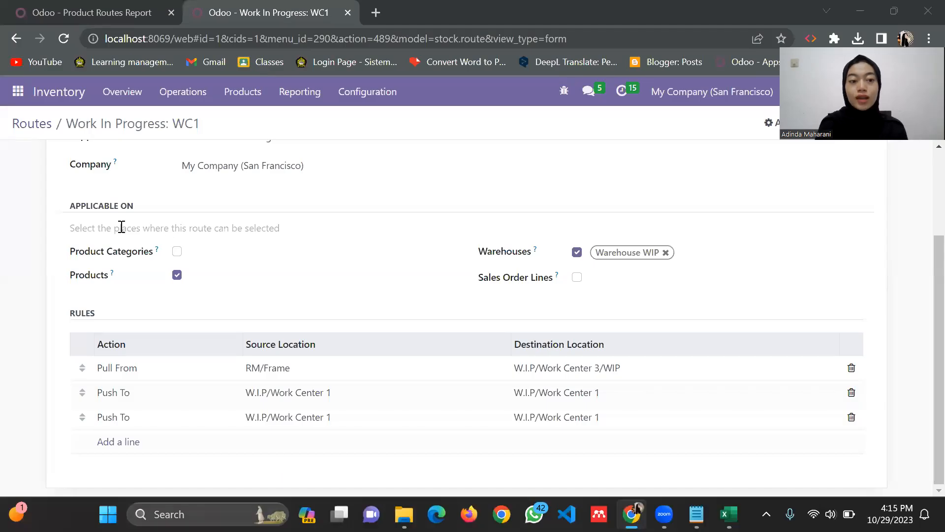
{"action": "scroll", "coordinate": [235, 270], "scroll_direction": "up", "scroll_amount": 2}
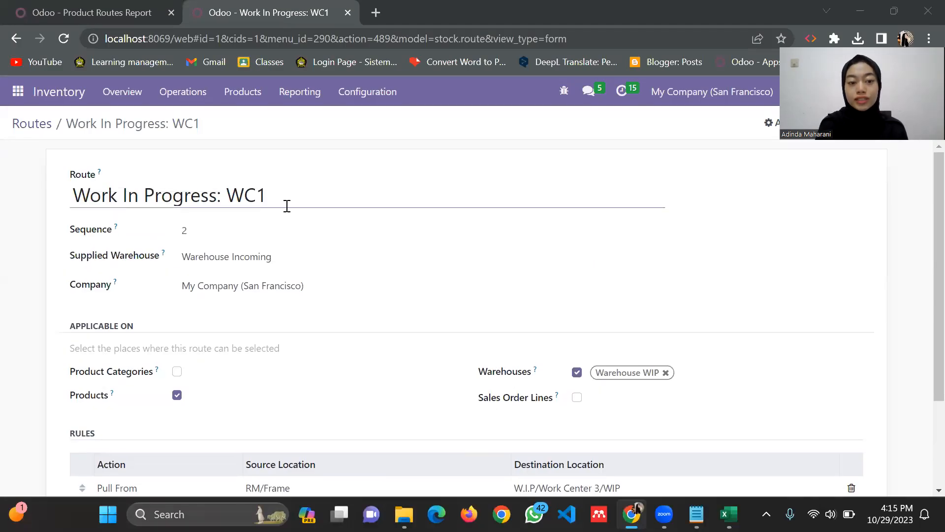
{"action": "scroll", "coordinate": [222, 363], "scroll_direction": "down", "scroll_amount": 2}
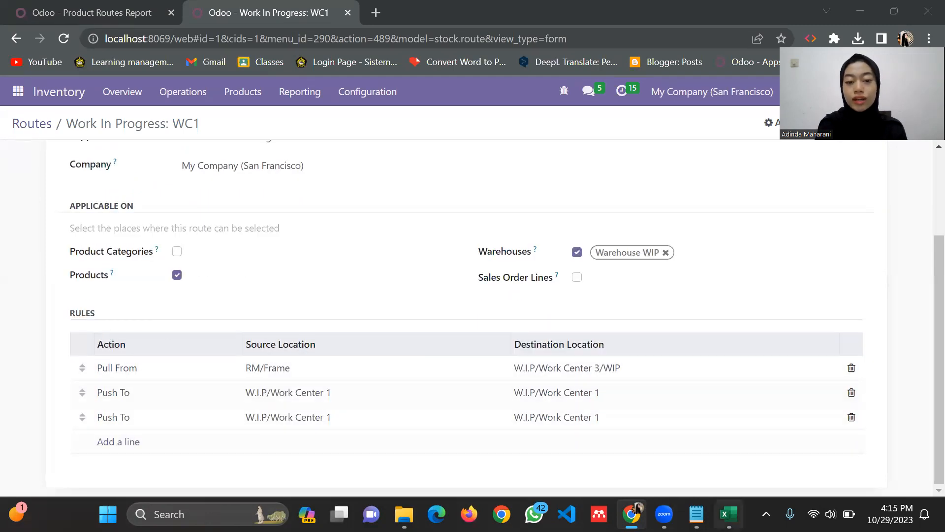
Step: Switch to the Excel workbook's ROUTE sheet and check the action rules of the RWF -> WC 1 route
{"action": "left_click", "coordinate": [728, 514]}
{"action": "scroll", "coordinate": [433, 288], "scroll_direction": "up", "scroll_amount": 1}
{"action": "left_click", "coordinate": [365, 258]}
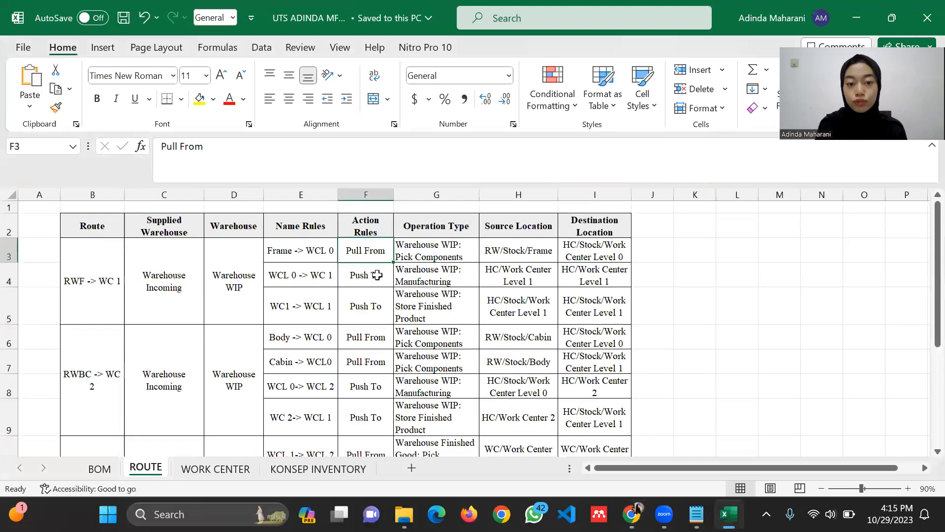
{"action": "left_click", "coordinate": [377, 275]}
{"action": "left_click", "coordinate": [378, 306]}
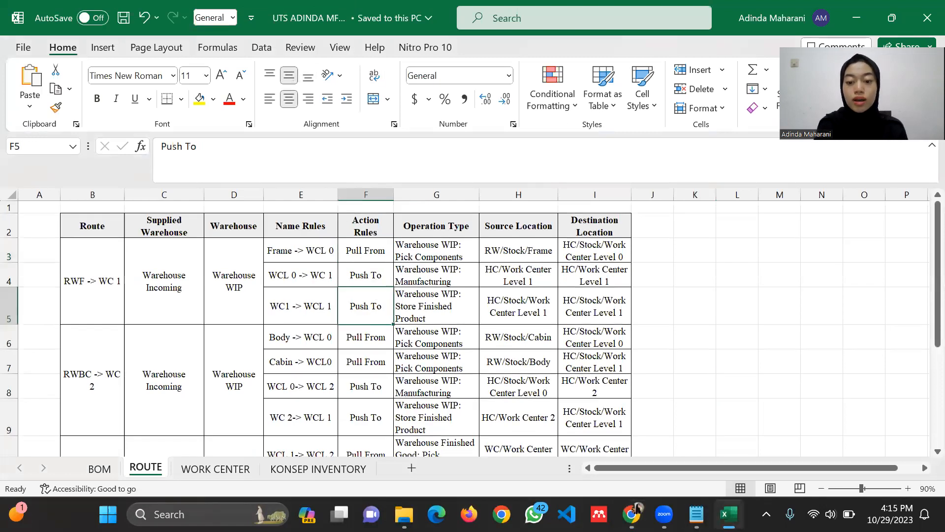
Step: Compare the source and destination locations of the first RWF -> WC 1 rule with the WC1 route in Odoo
{"action": "left_click", "coordinate": [727, 514]}
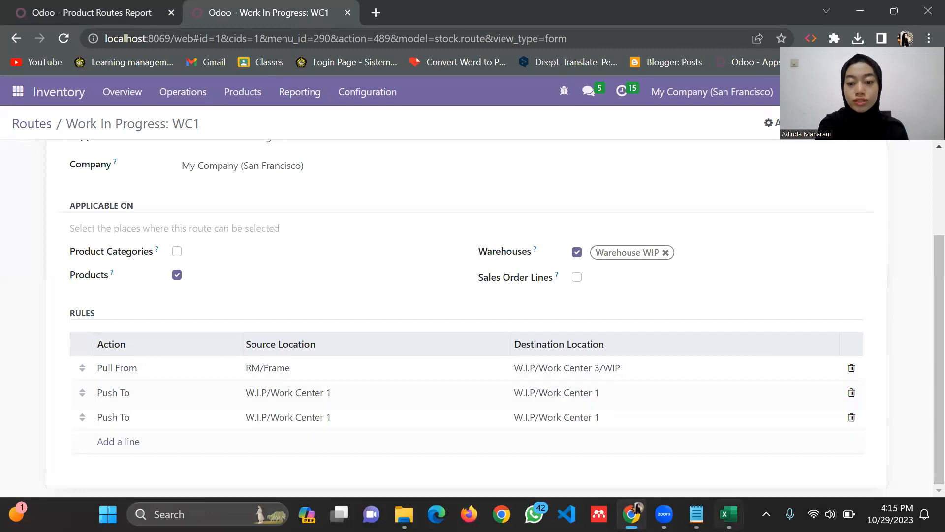
{"action": "left_click", "coordinate": [728, 514]}
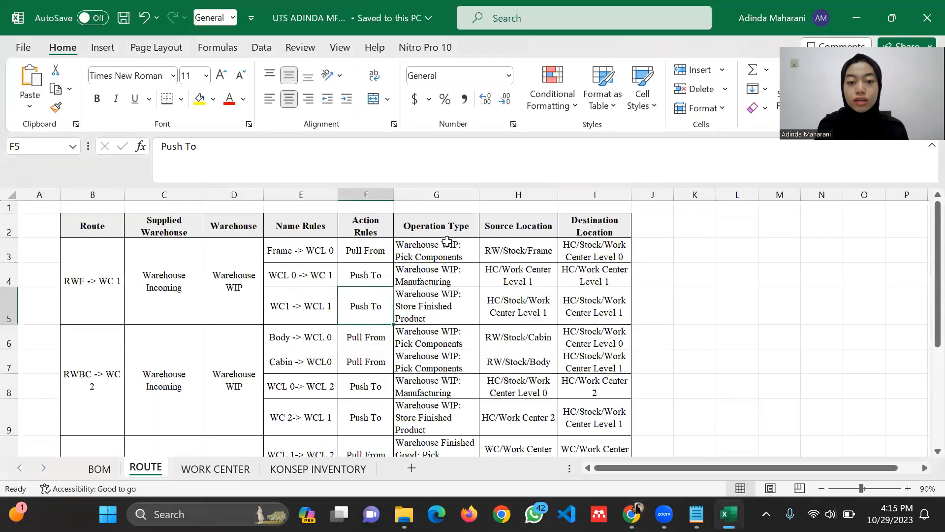
{"action": "left_click", "coordinate": [545, 251]}
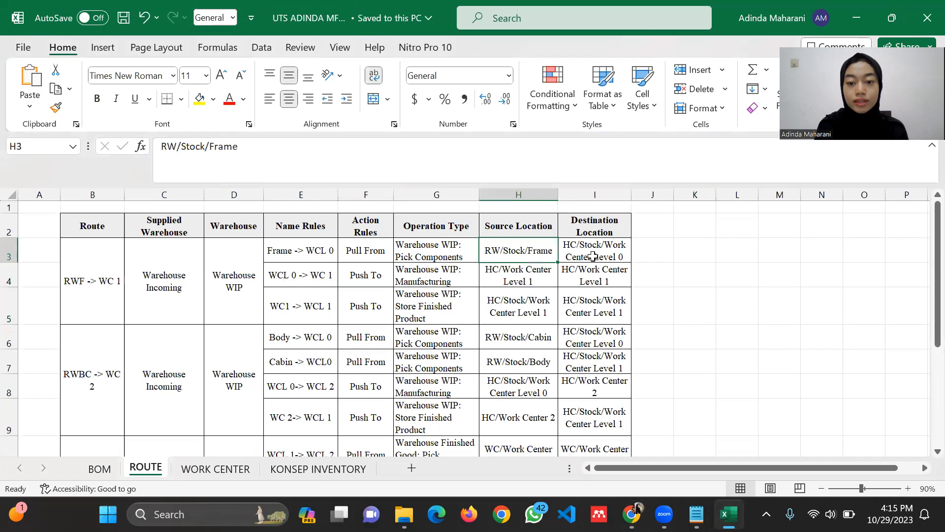
{"action": "left_click", "coordinate": [728, 514]}
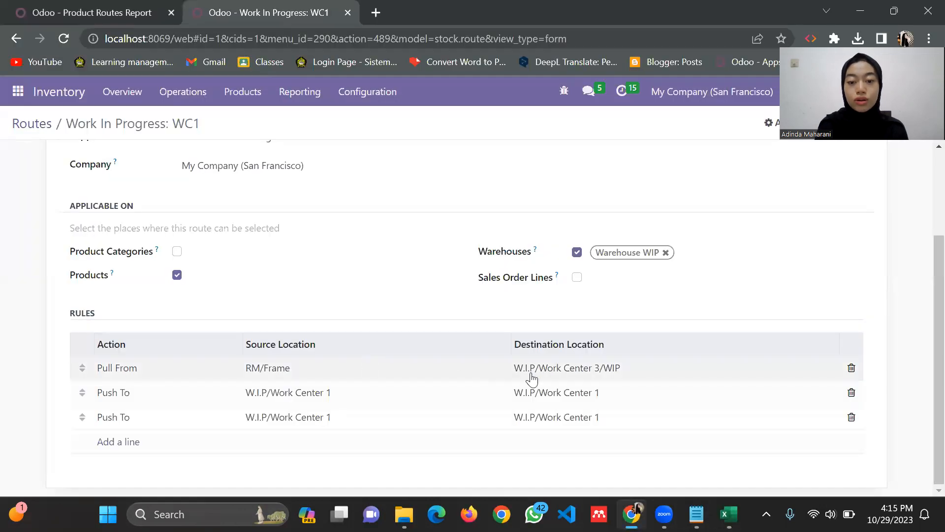
Step: Browse through the neighbouring route records, including Raw Material and Finished Goods: Receive in 1 step (stock)
{"action": "scroll", "coordinate": [308, 420], "scroll_direction": "up", "scroll_amount": 3}
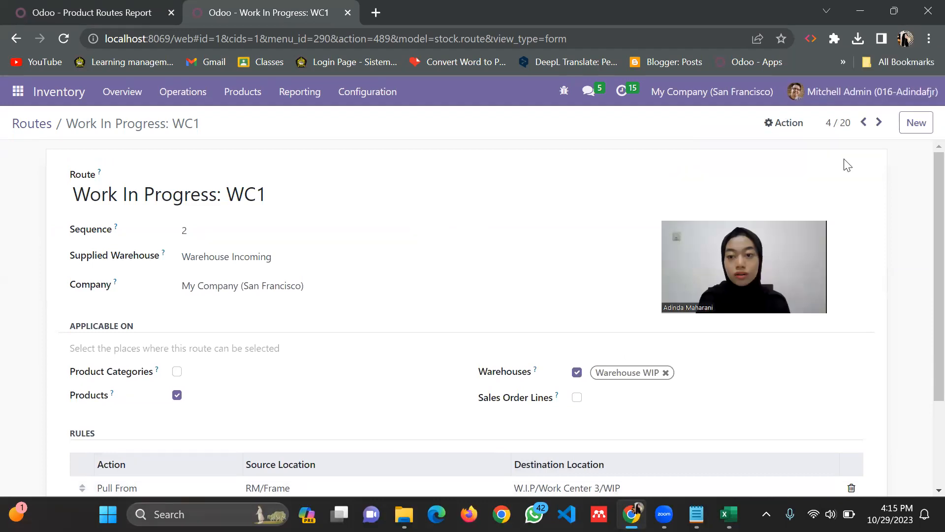
{"action": "left_click", "coordinate": [879, 122]}
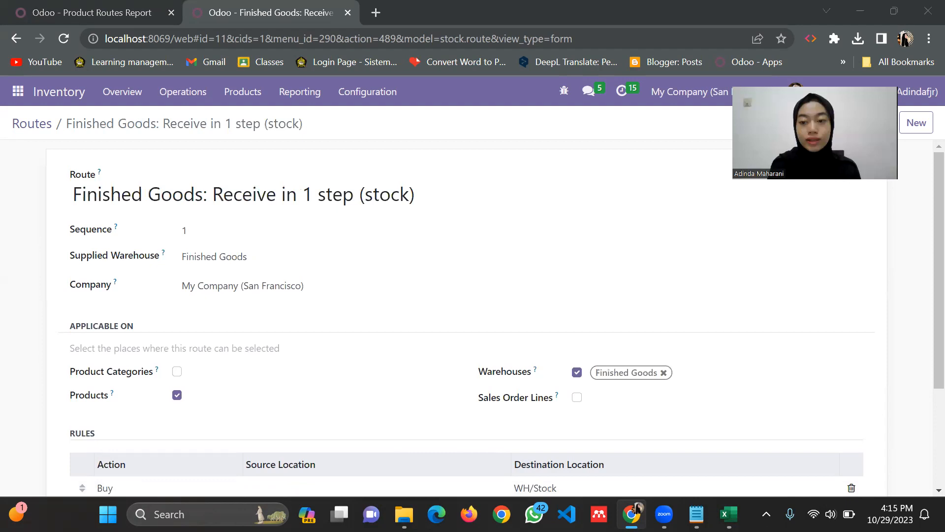
{"action": "scroll", "coordinate": [734, 337], "scroll_direction": "up", "scroll_amount": 1}
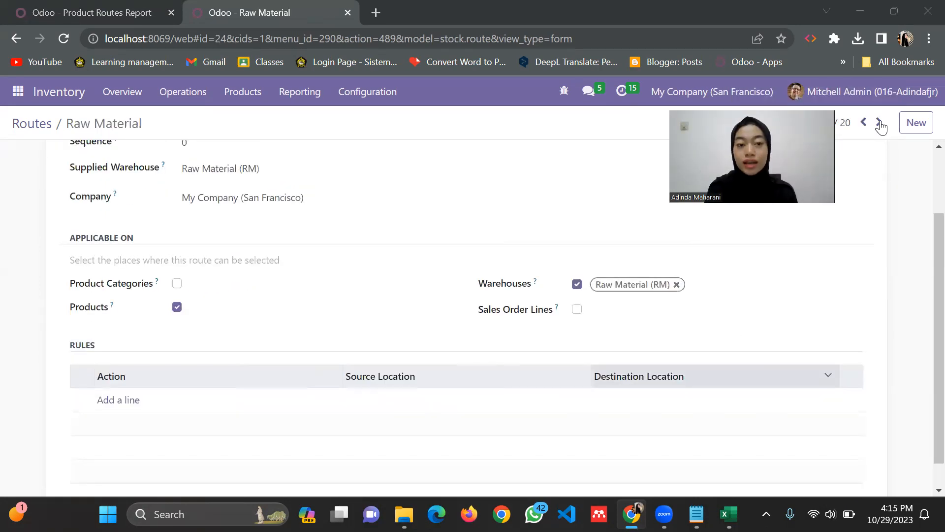
{"action": "left_click", "coordinate": [879, 122]}
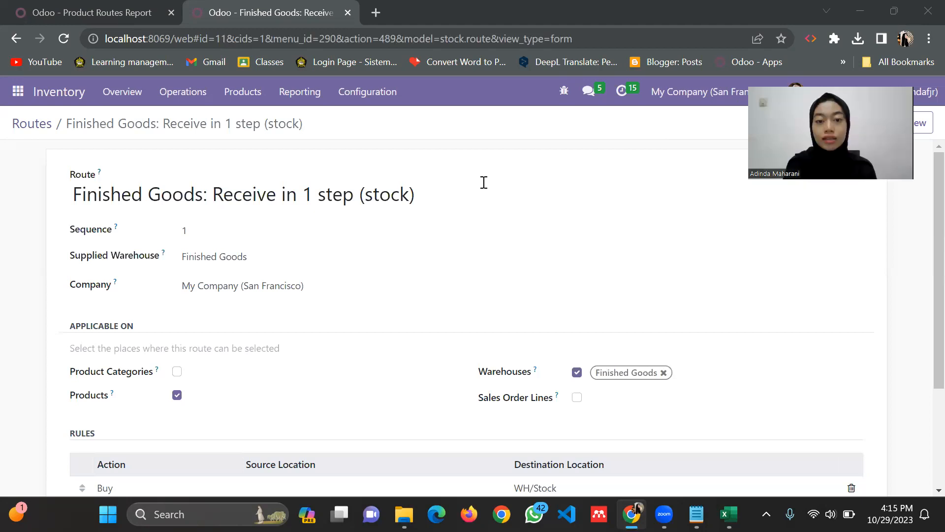
Step: Open the product Mobil Mainan Tipe Tinggi [FG_1] from the Inventory product catalogue
{"action": "left_click", "coordinate": [253, 93]}
{"action": "left_click", "coordinate": [253, 93]}
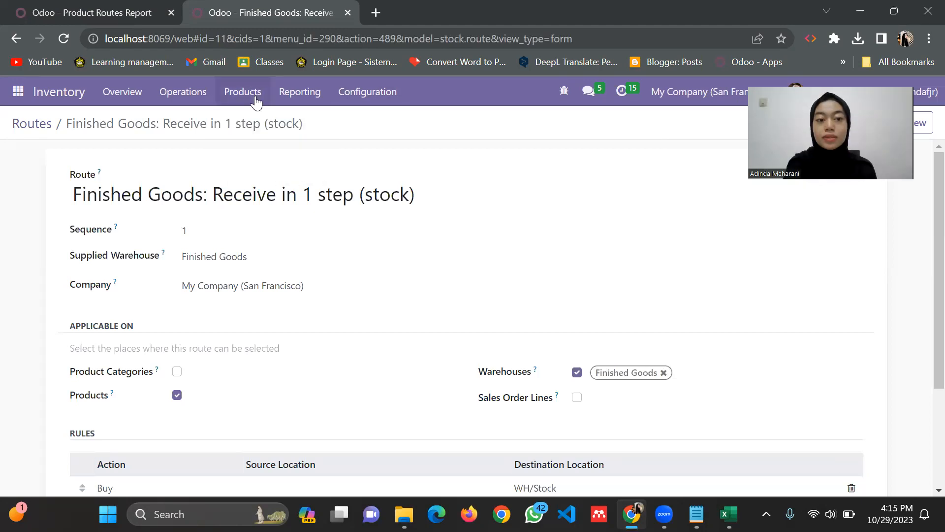
{"action": "left_click", "coordinate": [250, 98]}
{"action": "left_click", "coordinate": [255, 121]}
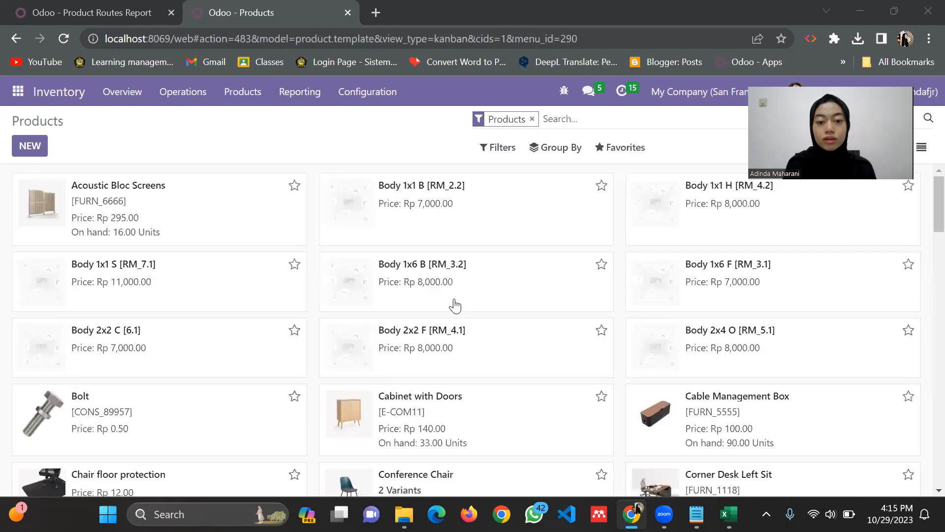
{"action": "scroll", "coordinate": [500, 281], "scroll_direction": "down", "scroll_amount": 15}
{"action": "scroll", "coordinate": [511, 327], "scroll_direction": "down", "scroll_amount": 2}
{"action": "scroll", "coordinate": [506, 331], "scroll_direction": "up", "scroll_amount": 2}
{"action": "left_click", "coordinate": [393, 299]}
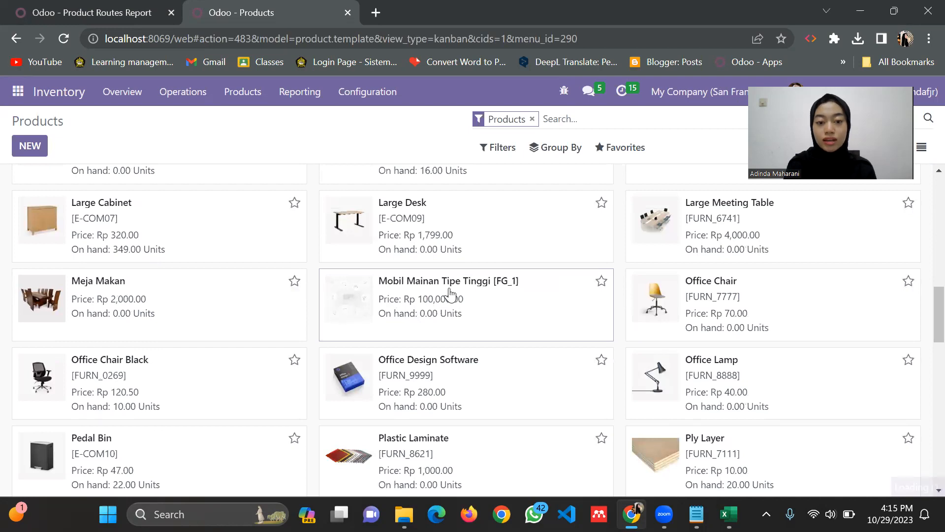
{"action": "left_click", "coordinate": [360, 309]}
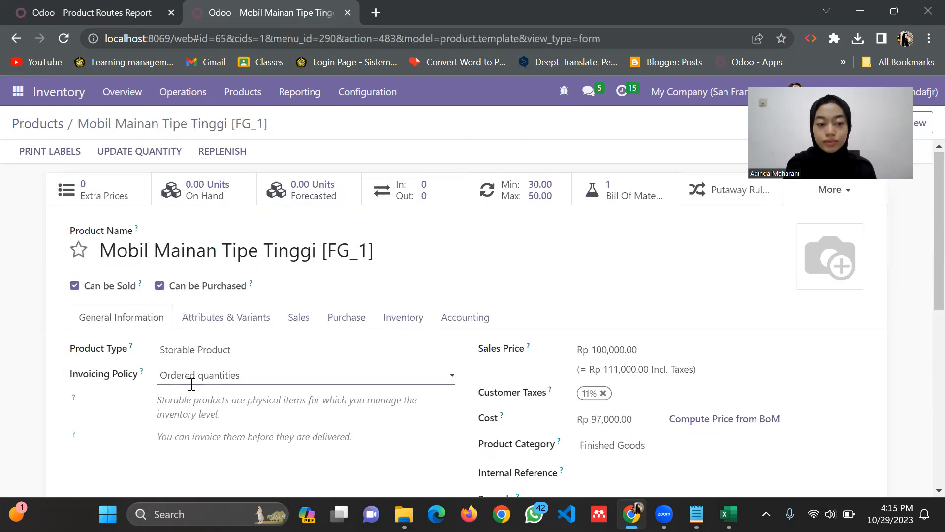
Step: Remove the Finished Goods: Receive in 1 step (stock) route from the product's inventory settings
{"action": "left_click", "coordinate": [406, 315]}
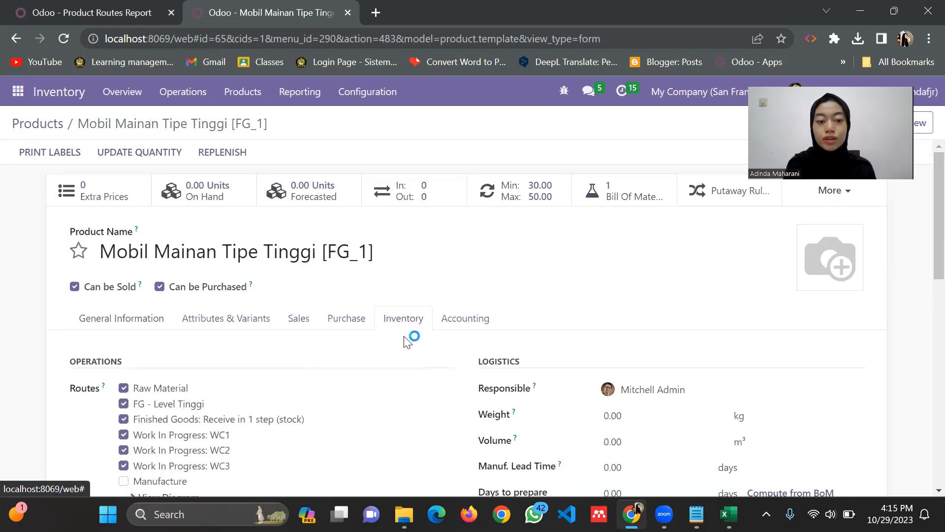
{"action": "scroll", "coordinate": [84, 390], "scroll_direction": "down", "scroll_amount": 2}
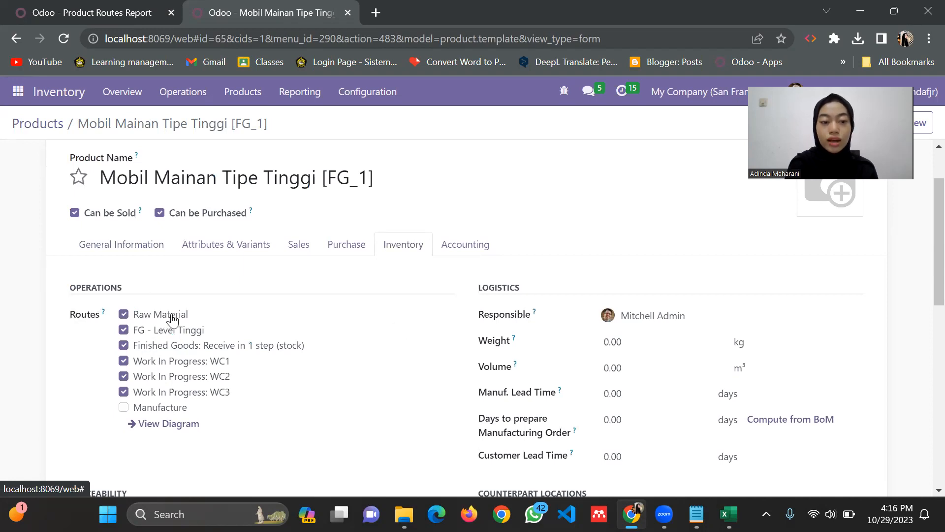
{"action": "left_click", "coordinate": [124, 346]}
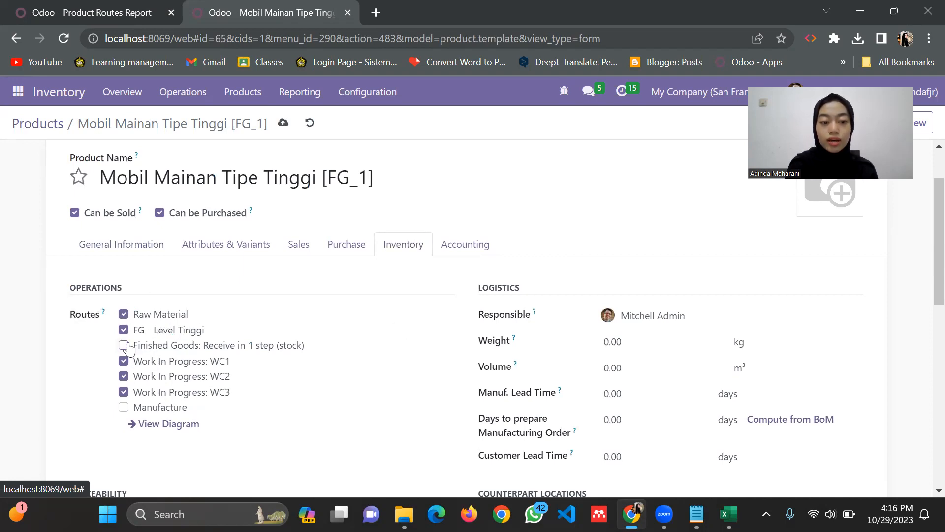
{"action": "scroll", "coordinate": [207, 342], "scroll_direction": "down", "scroll_amount": 2}
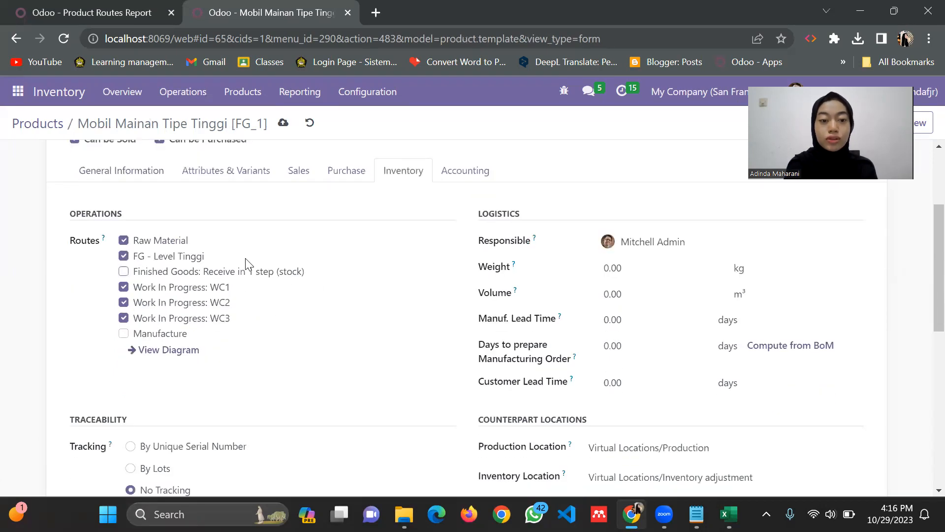
Step: Generate the product's route diagram with the WIP and Finished Goods warehouses added to the stock rules report
{"action": "left_click", "coordinate": [160, 356]}
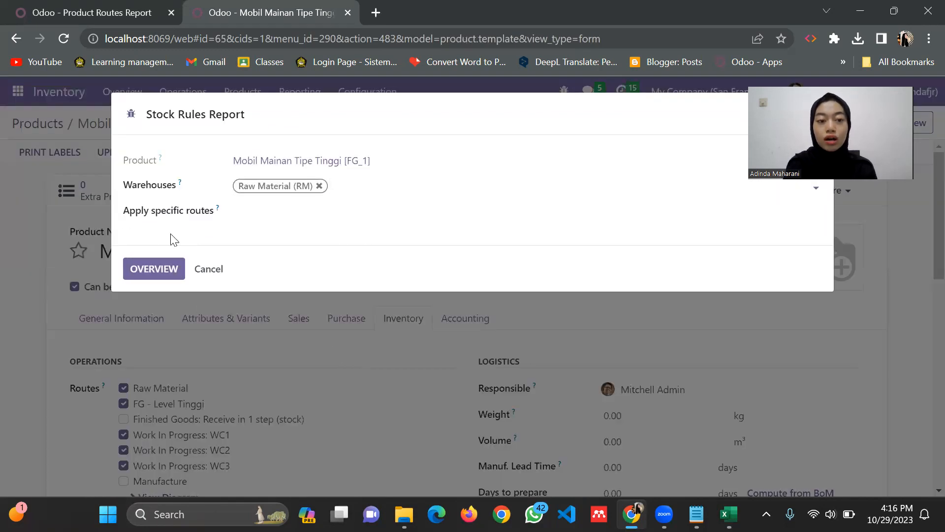
{"action": "left_click", "coordinate": [377, 183]}
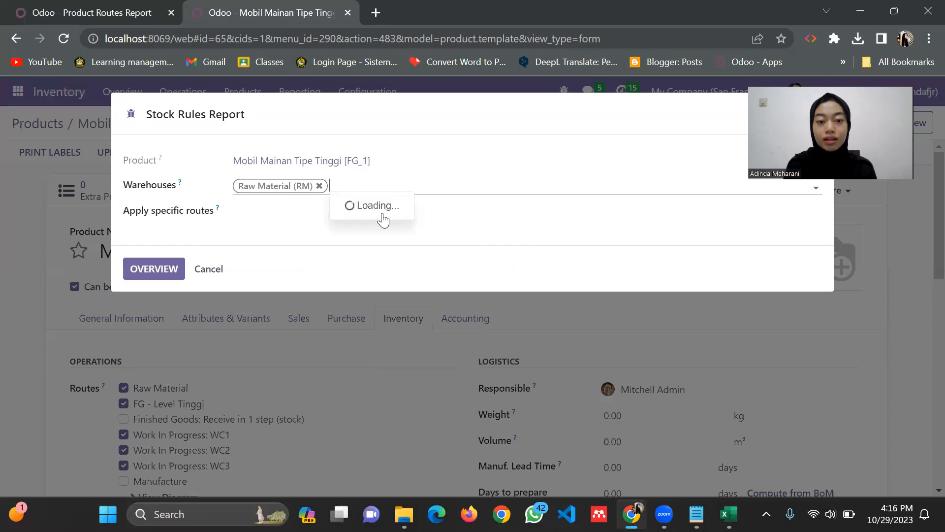
{"action": "left_click", "coordinate": [364, 206]}
{"action": "left_click", "coordinate": [413, 184]}
{"action": "left_click", "coordinate": [410, 208]}
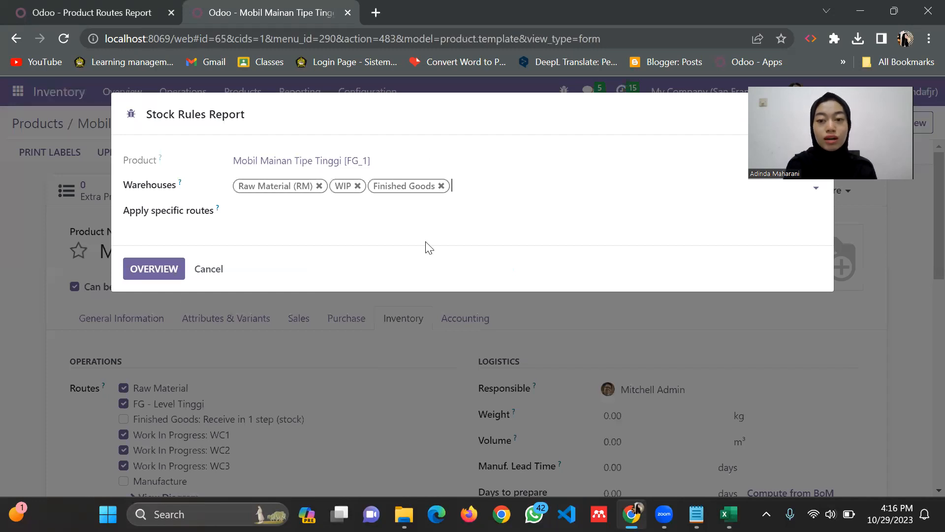
{"action": "left_click", "coordinate": [166, 271]}
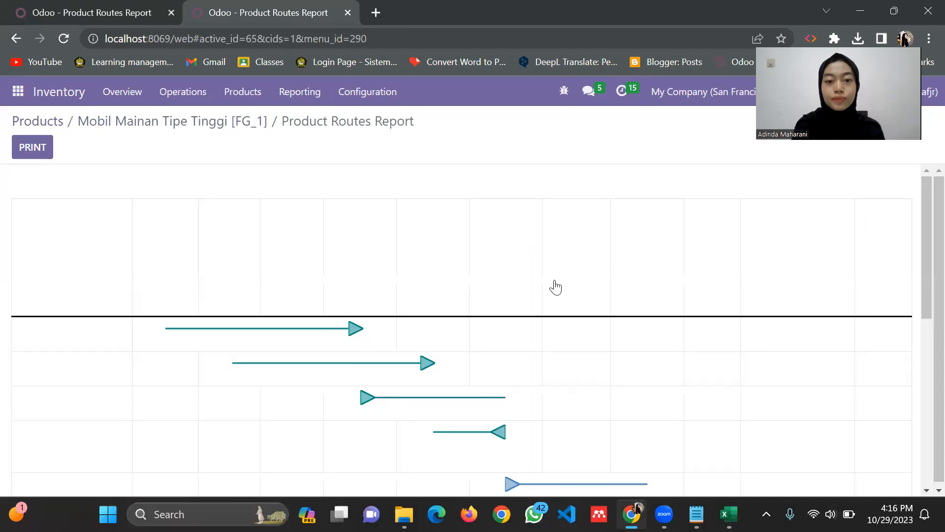
Step: Examine the product routes report for the flow between raw material, work center, finished goods and customer locations
{"action": "scroll", "coordinate": [513, 327], "scroll_direction": "down", "scroll_amount": 10}
{"action": "scroll", "coordinate": [601, 338], "scroll_direction": "up", "scroll_amount": 9}
{"action": "scroll", "coordinate": [574, 325], "scroll_direction": "down", "scroll_amount": 4}
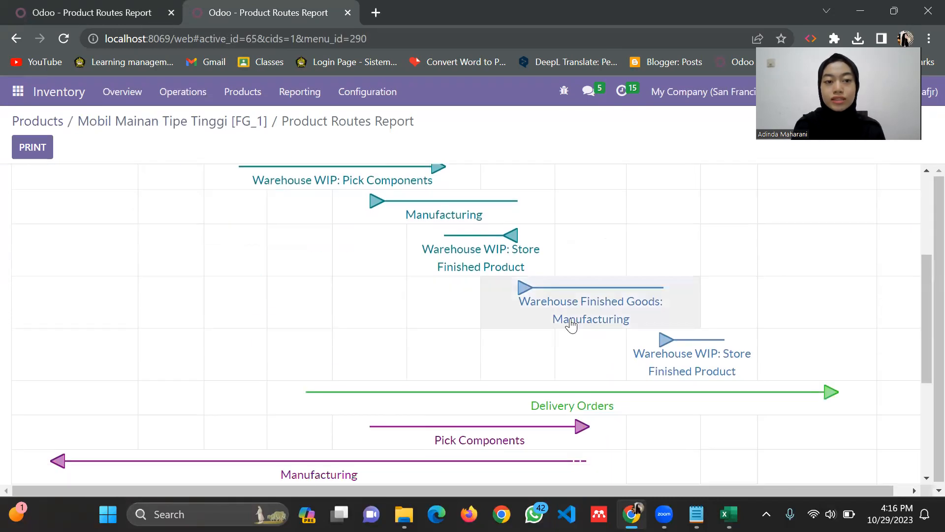
{"action": "scroll", "coordinate": [581, 323], "scroll_direction": "up", "scroll_amount": 3}
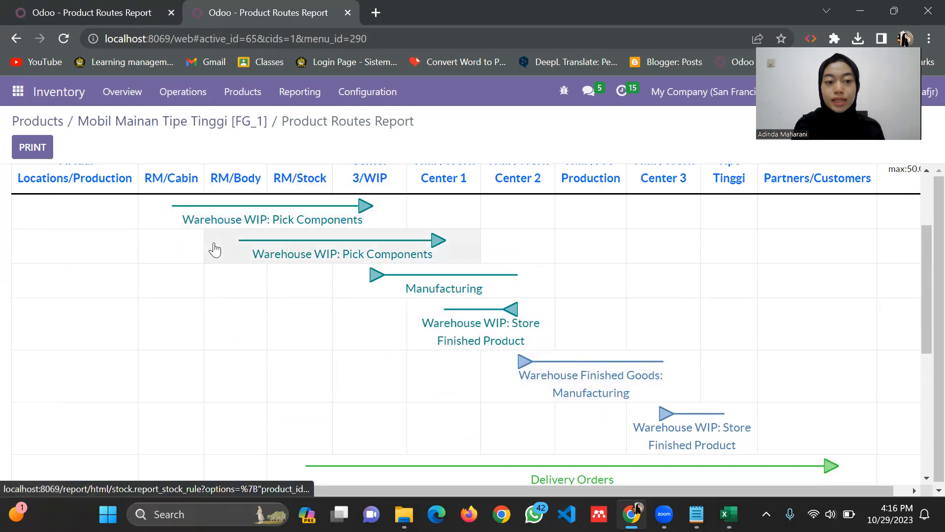
{"action": "scroll", "coordinate": [156, 251], "scroll_direction": "up", "scroll_amount": 3}
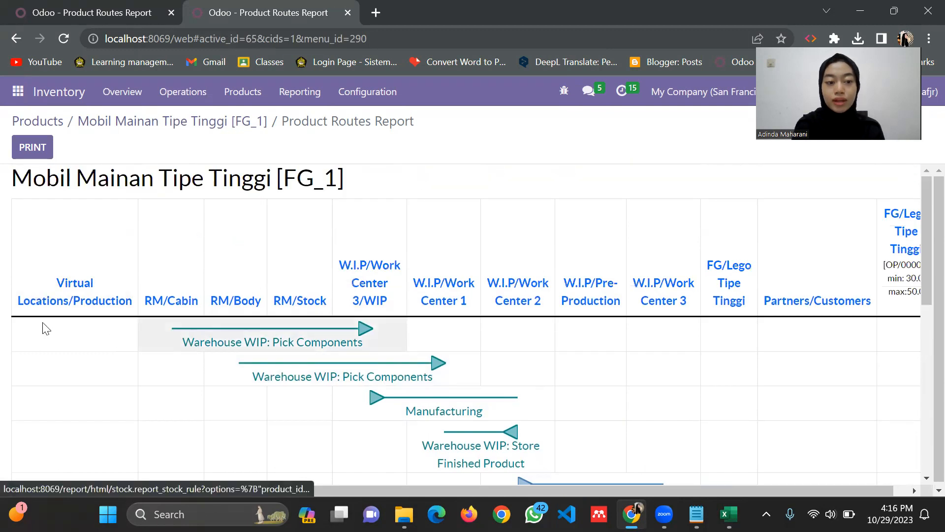
Step: Open the list of reordering rules in Inventory
{"action": "scroll", "coordinate": [207, 301], "scroll_direction": "down", "scroll_amount": 1}
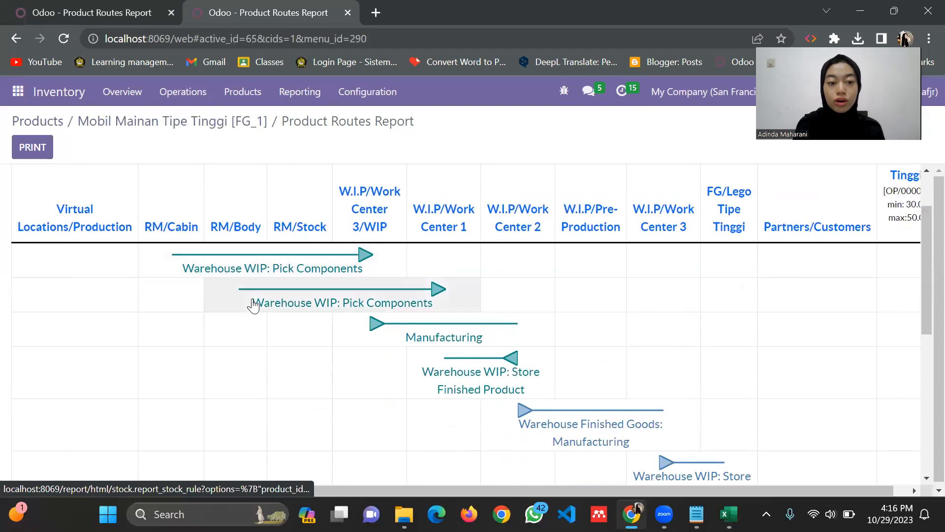
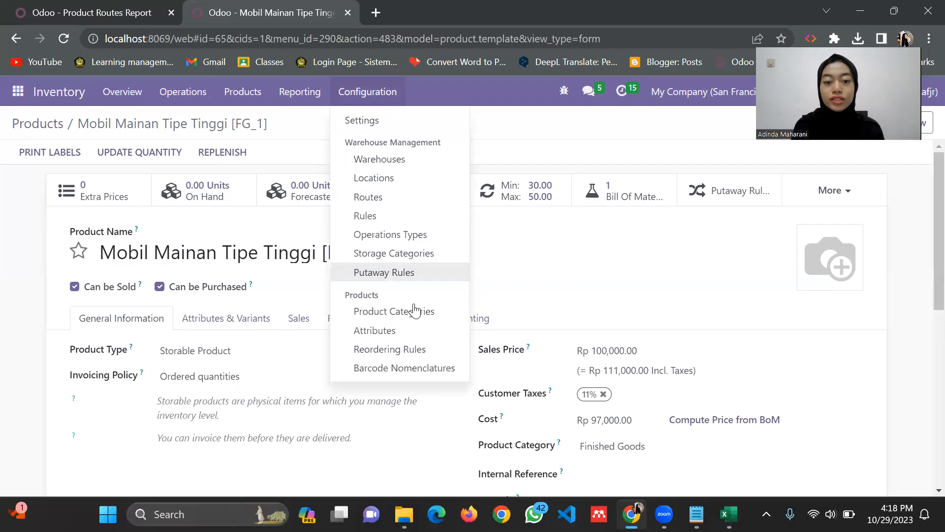
{"action": "left_click", "coordinate": [411, 350]}
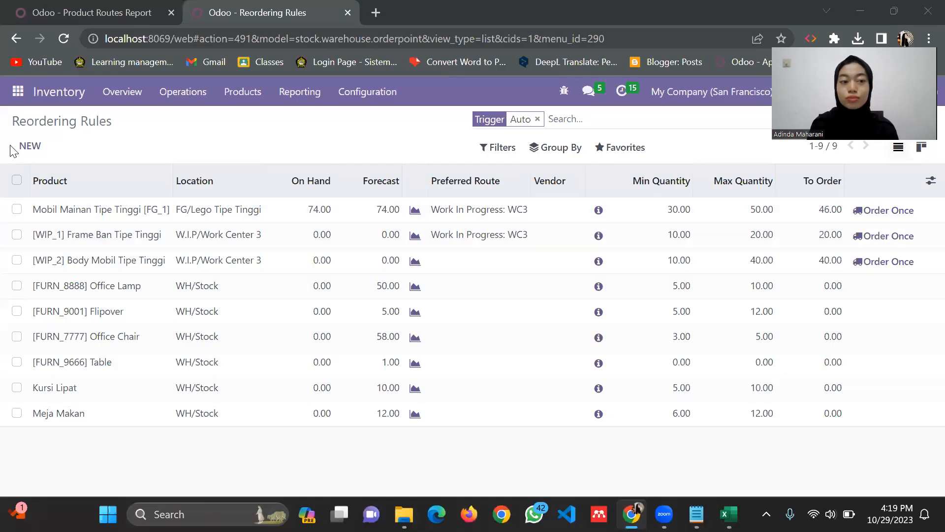
Step: Create a new quotation in the Sales app with PT Maharani as the customer
{"action": "left_click", "coordinate": [16, 94]}
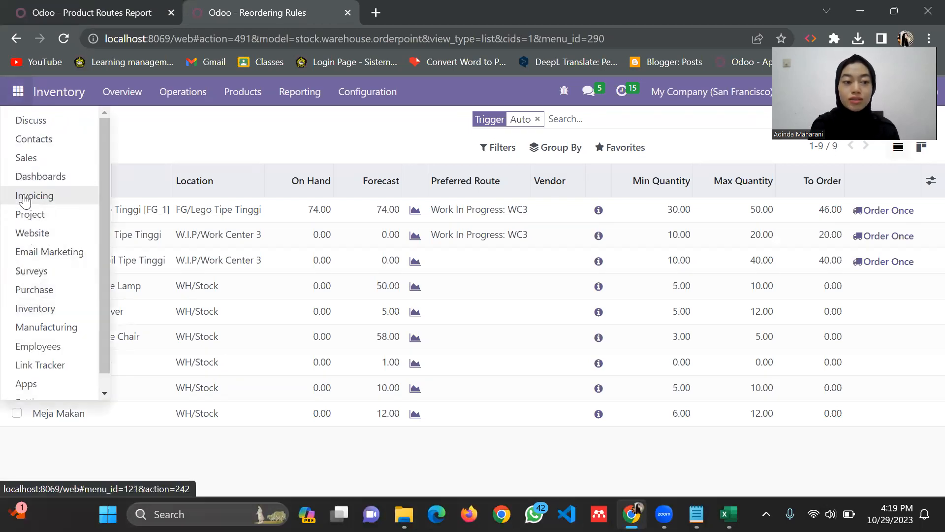
{"action": "left_click", "coordinate": [22, 161]}
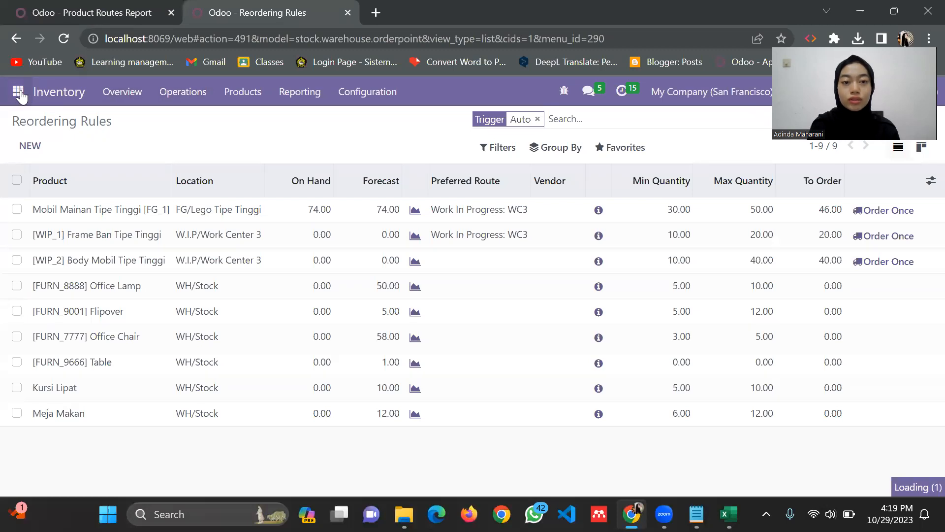
{"action": "left_click", "coordinate": [101, 94]}
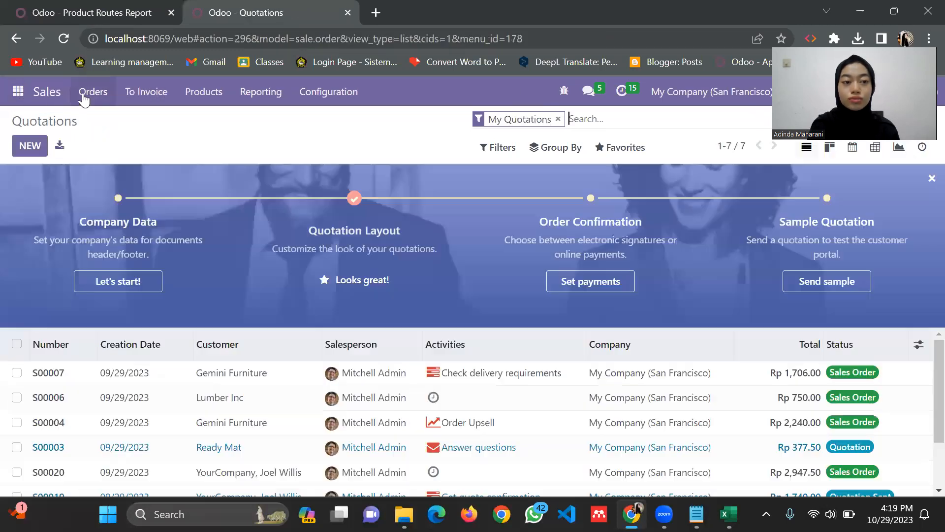
{"action": "left_click", "coordinate": [119, 141]}
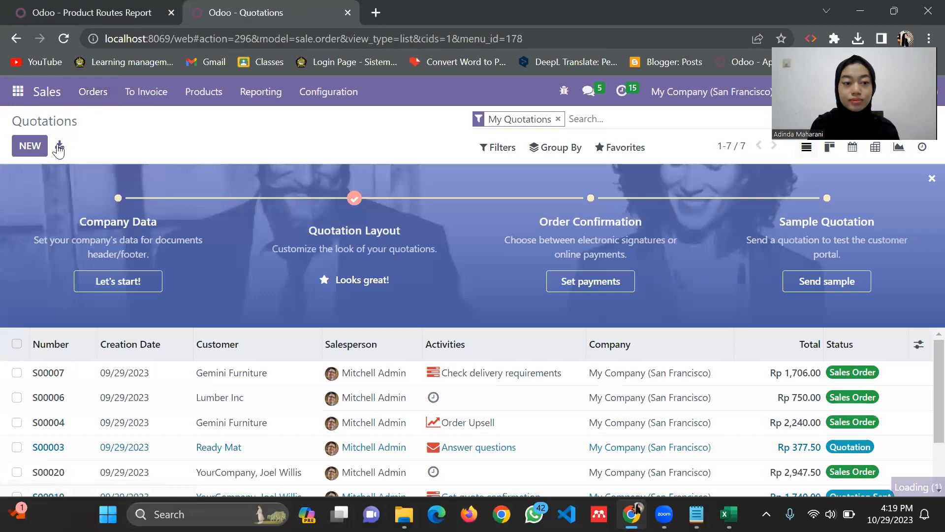
{"action": "left_click", "coordinate": [20, 147]}
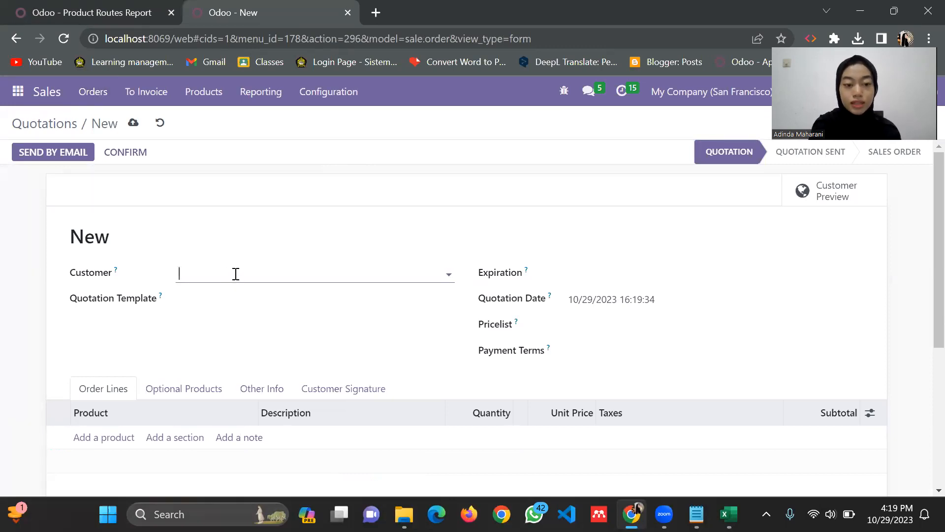
{"action": "type", "text": "PT "}
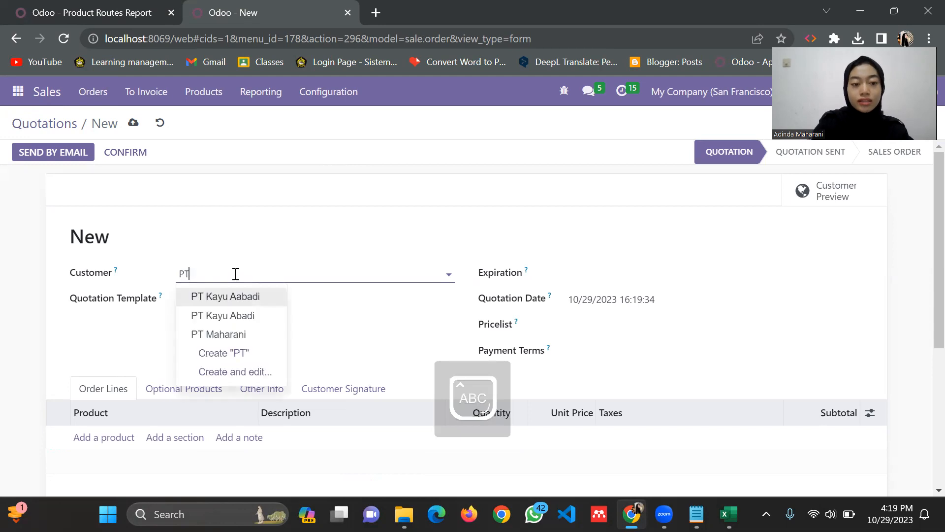
{"action": "type", "text": "Ma"}
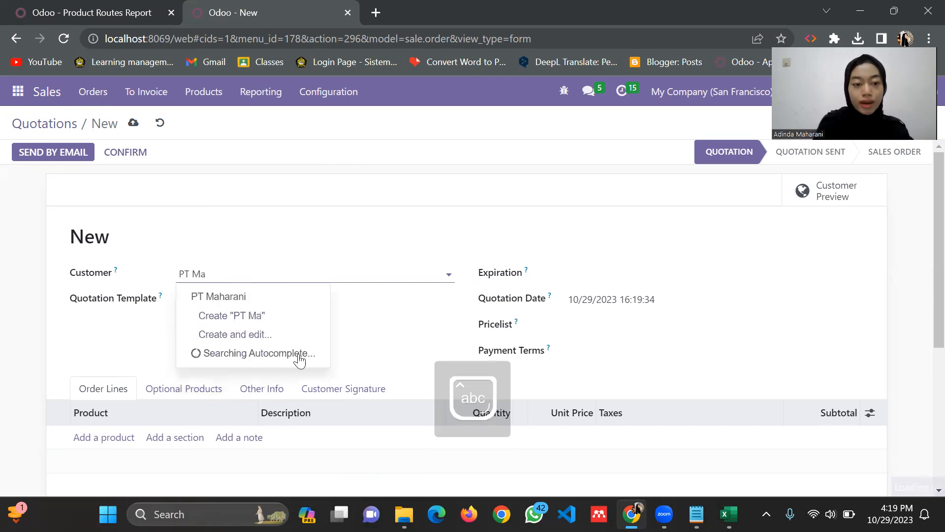
{"action": "left_click", "coordinate": [264, 300]}
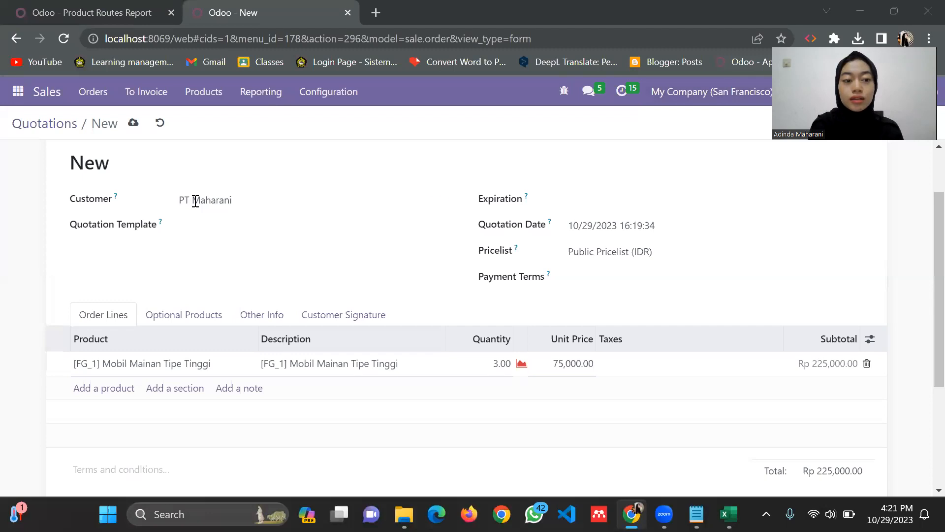
Step: Save PT Maharani's quotation for 3 units of [FG_1] Mobil Mainan Tipe Tinggi and try to confirm it as a sales order
{"action": "scroll", "coordinate": [143, 335], "scroll_direction": "down", "scroll_amount": 2}
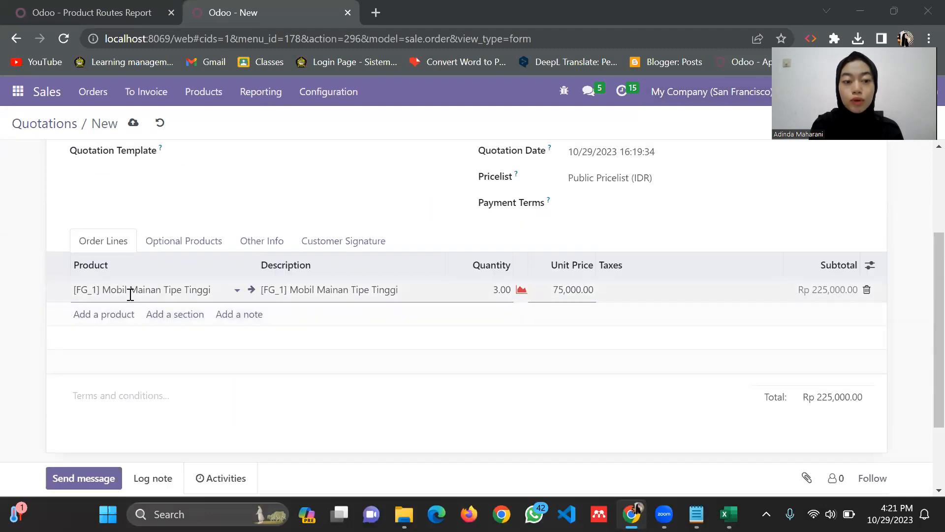
{"action": "scroll", "coordinate": [528, 378], "scroll_direction": "up", "scroll_amount": 2}
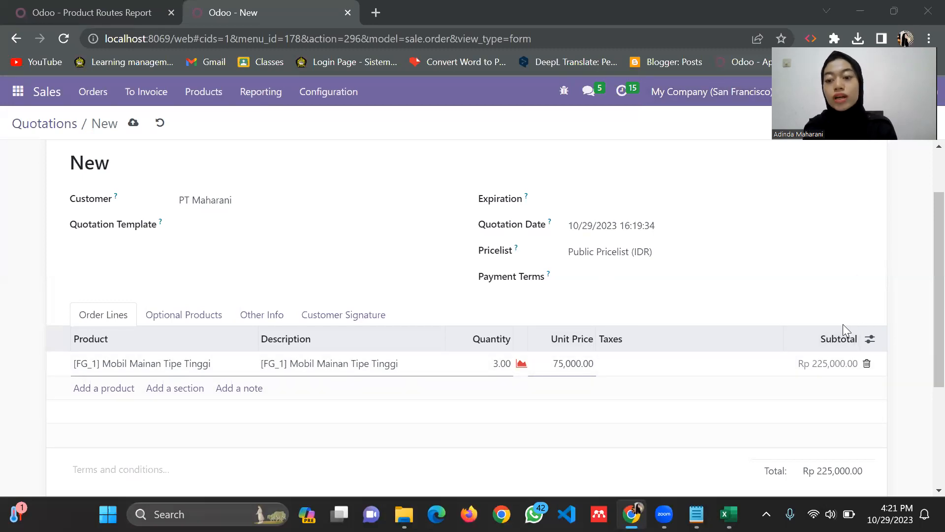
{"action": "scroll", "coordinate": [815, 377], "scroll_direction": "down", "scroll_amount": 3}
{"action": "scroll", "coordinate": [350, 253], "scroll_direction": "up", "scroll_amount": 5}
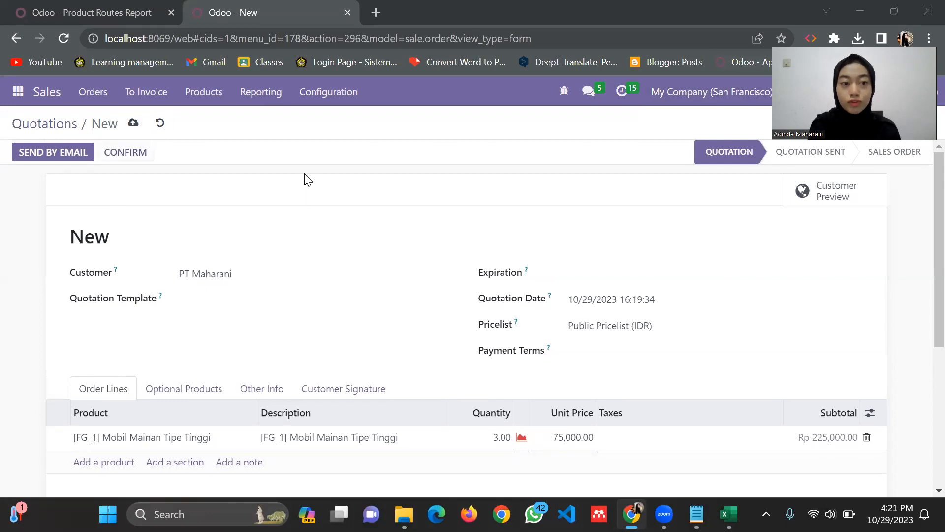
{"action": "key", "text": "alt+s"}
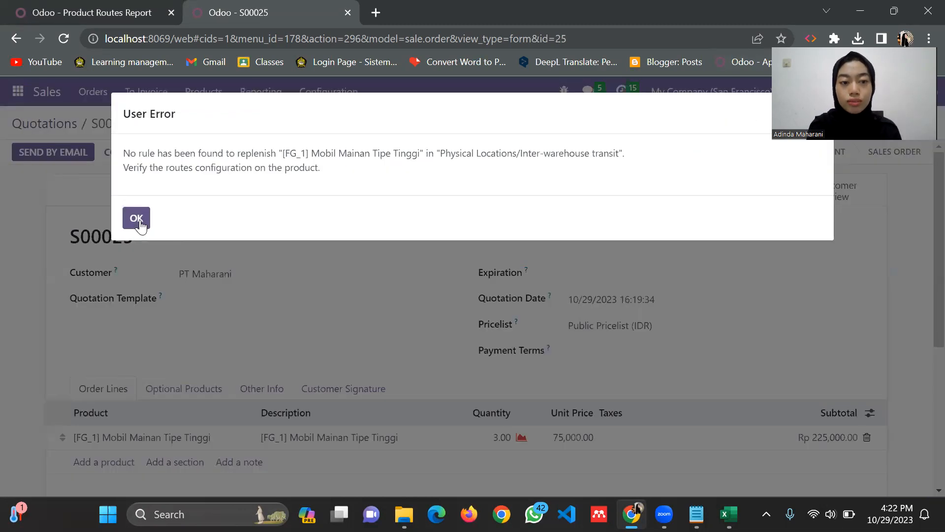
{"action": "left_click", "coordinate": [138, 219]}
{"action": "scroll", "coordinate": [217, 305], "scroll_direction": "down", "scroll_amount": 5}
{"action": "scroll", "coordinate": [496, 364], "scroll_direction": "up", "scroll_amount": 5}
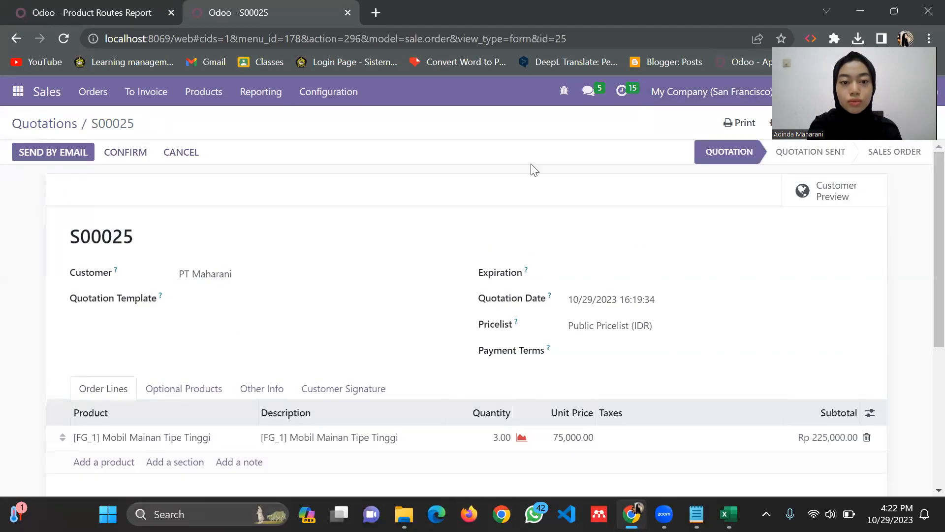
Step: Switch to the Manufacturing app
{"action": "left_click", "coordinate": [14, 91]}
{"action": "left_click", "coordinate": [54, 329]}
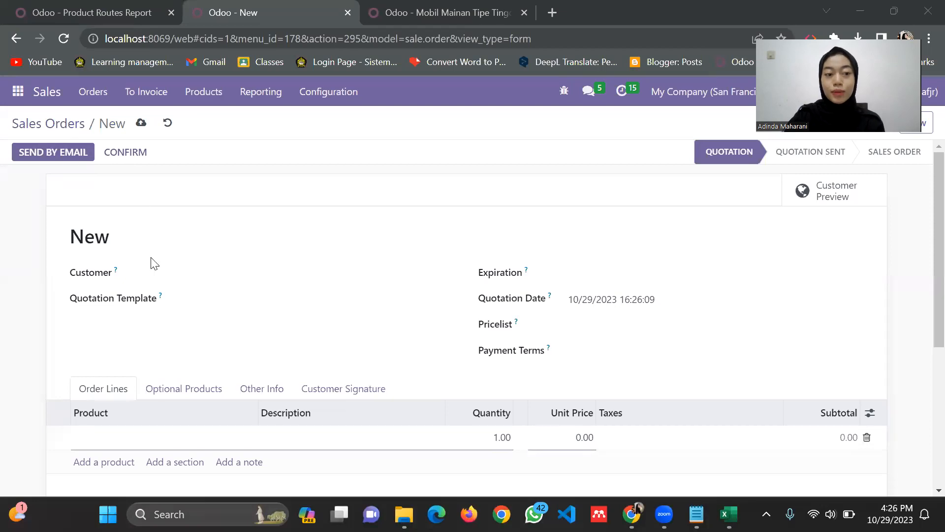
Step: Set the customer of the new sales order to PT Maharani and add a product line to it
{"action": "left_click", "coordinate": [199, 277]}
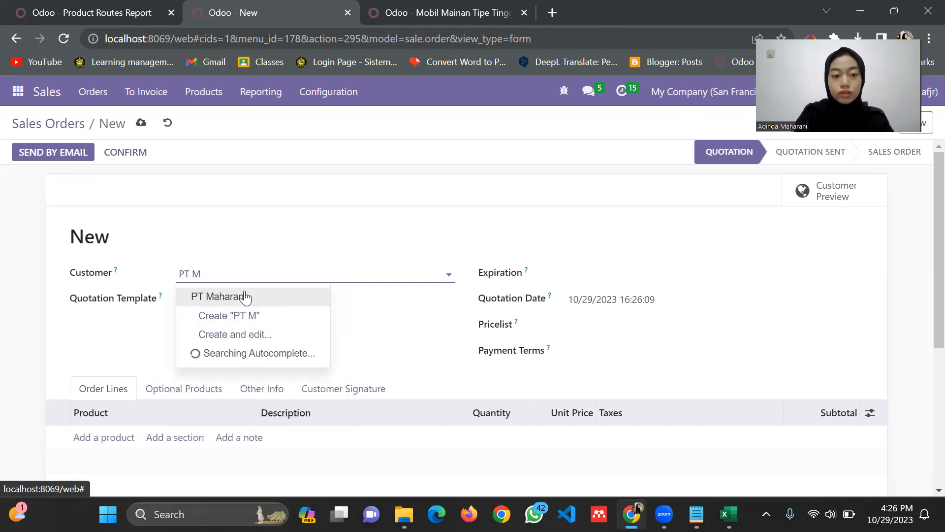
{"action": "left_click", "coordinate": [245, 297]}
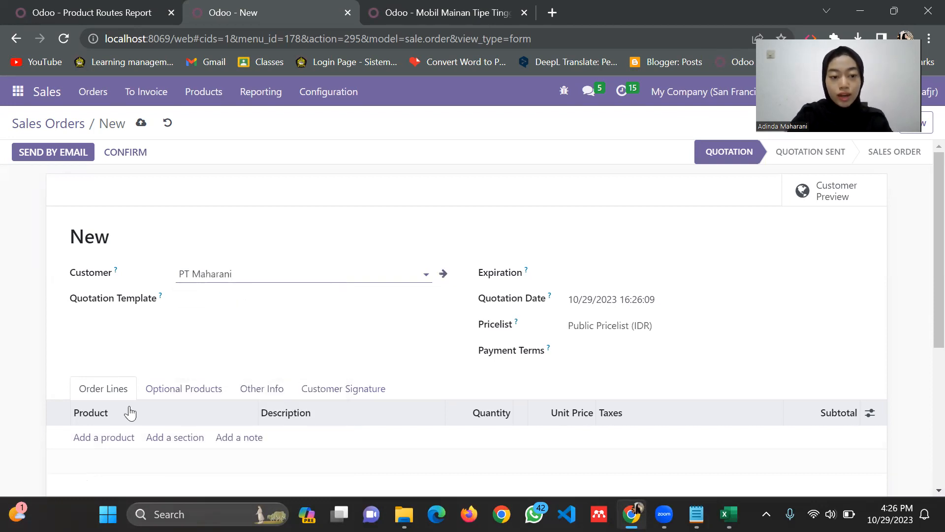
{"action": "scroll", "coordinate": [119, 403], "scroll_direction": "down", "scroll_amount": 1}
{"action": "left_click", "coordinate": [111, 364]}
{"action": "scroll", "coordinate": [120, 374], "scroll_direction": "down", "scroll_amount": 1}
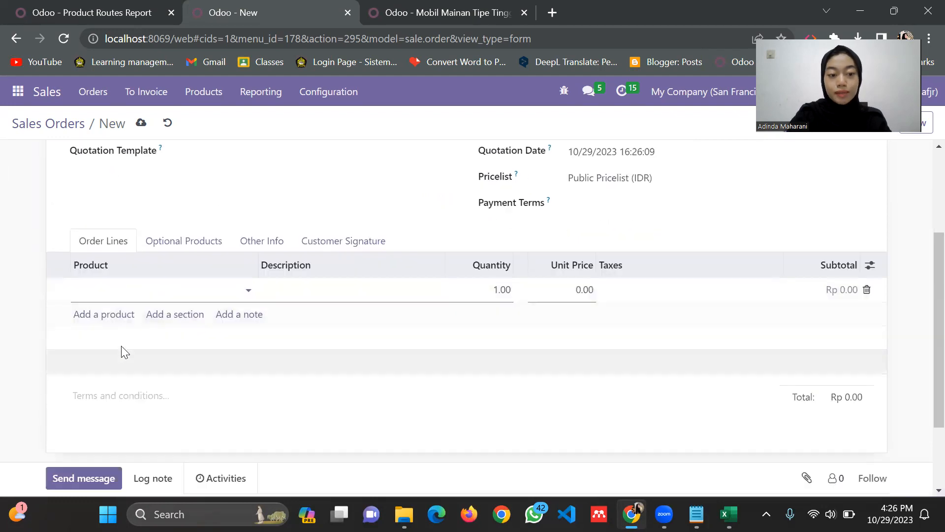
Step: Choose Mobil Mainan Tipe Tinggi [FG_1] from the full product list for the empty order line
{"action": "left_click", "coordinate": [249, 294]}
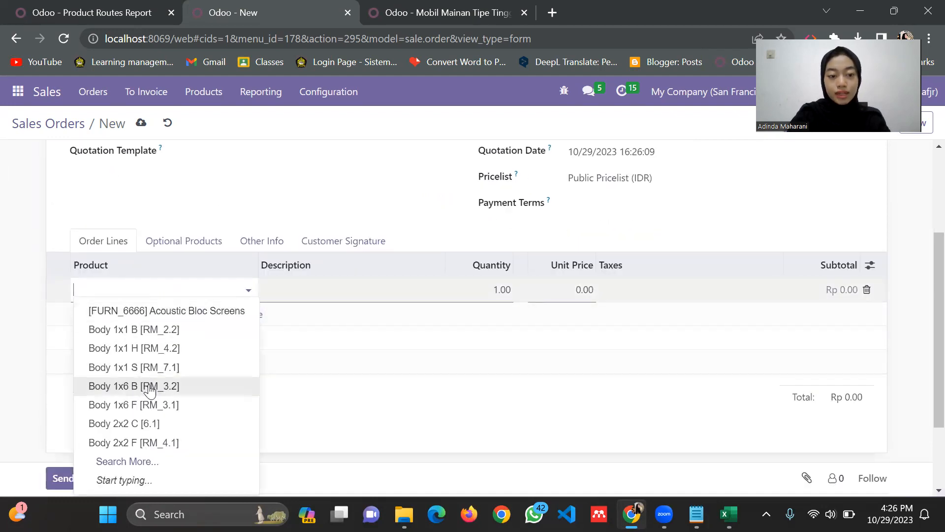
{"action": "left_click", "coordinate": [152, 469]}
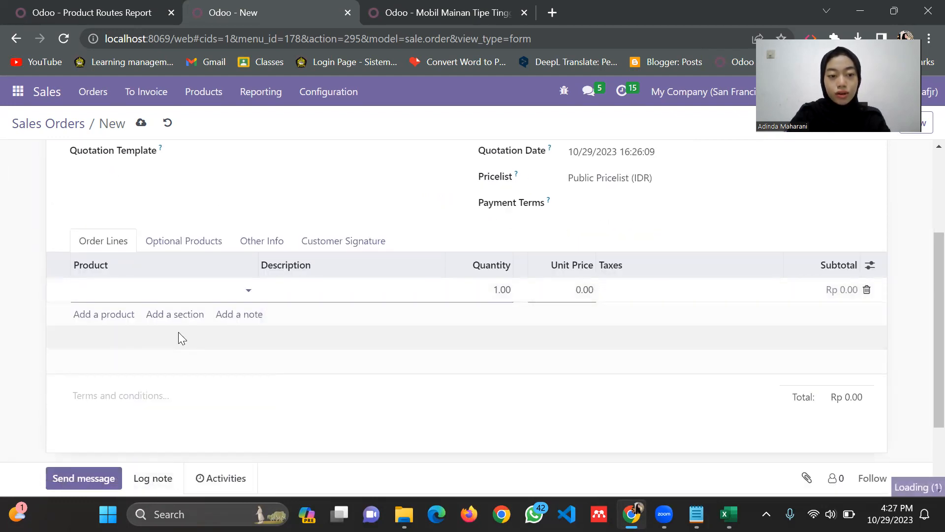
{"action": "scroll", "coordinate": [226, 306], "scroll_direction": "down", "scroll_amount": 3}
{"action": "scroll", "coordinate": [249, 310], "scroll_direction": "up", "scroll_amount": 3}
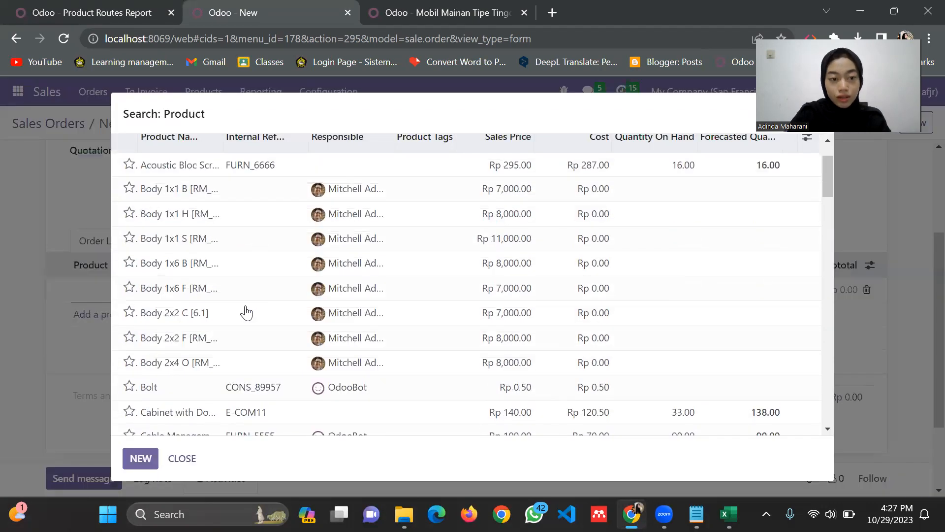
{"action": "scroll", "coordinate": [231, 303], "scroll_direction": "down", "scroll_amount": 3}
{"action": "scroll", "coordinate": [233, 295], "scroll_direction": "down", "scroll_amount": 10}
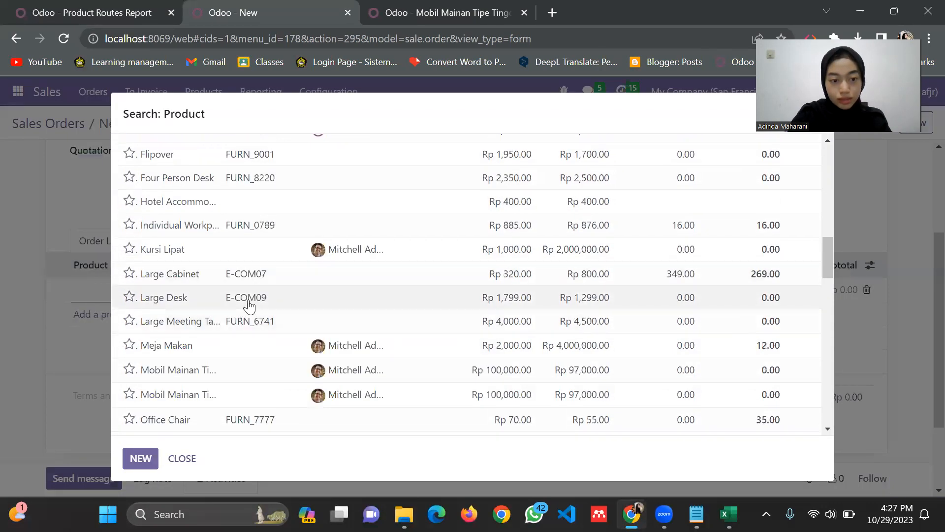
{"action": "left_click", "coordinate": [232, 296]}
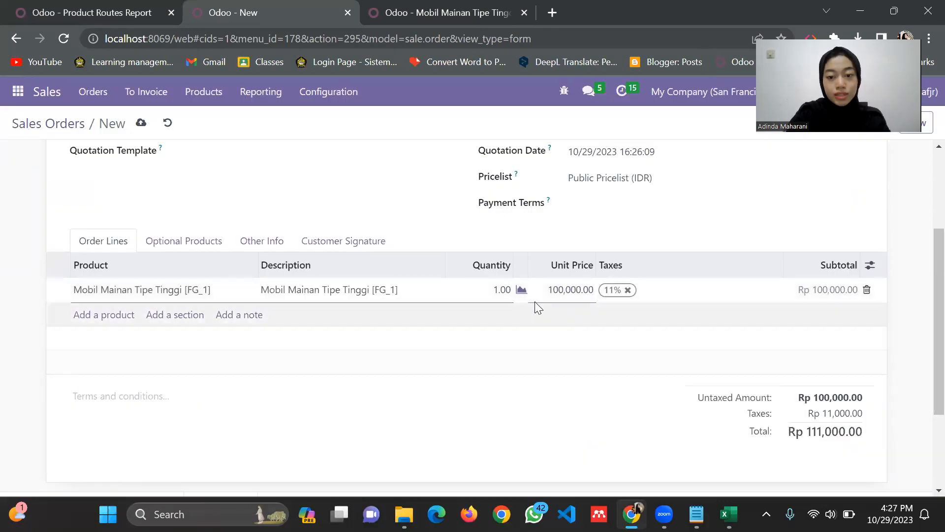
Step: Set the order line's quantity to 3 and try to confirm the sales order
{"action": "left_click_drag", "start_coordinate": [500, 289], "coordinate": [495, 289]}
{"action": "type", "text": "3"}
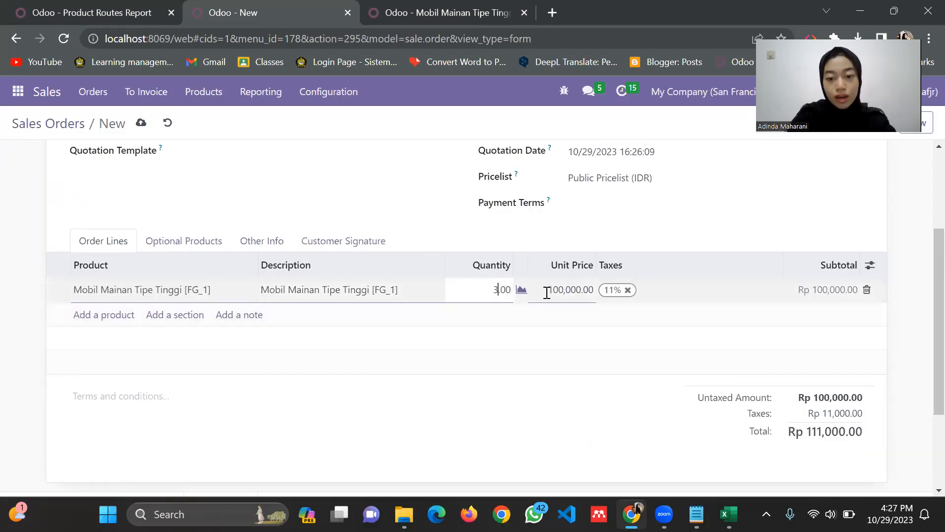
{"action": "left_click", "coordinate": [627, 310]}
{"action": "scroll", "coordinate": [453, 307], "scroll_direction": "up", "scroll_amount": 3}
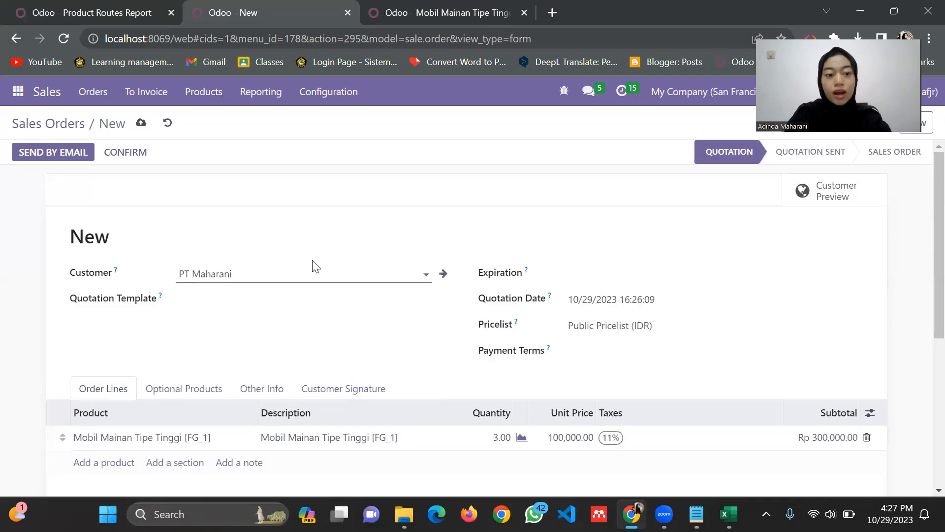
{"action": "left_click", "coordinate": [118, 164]}
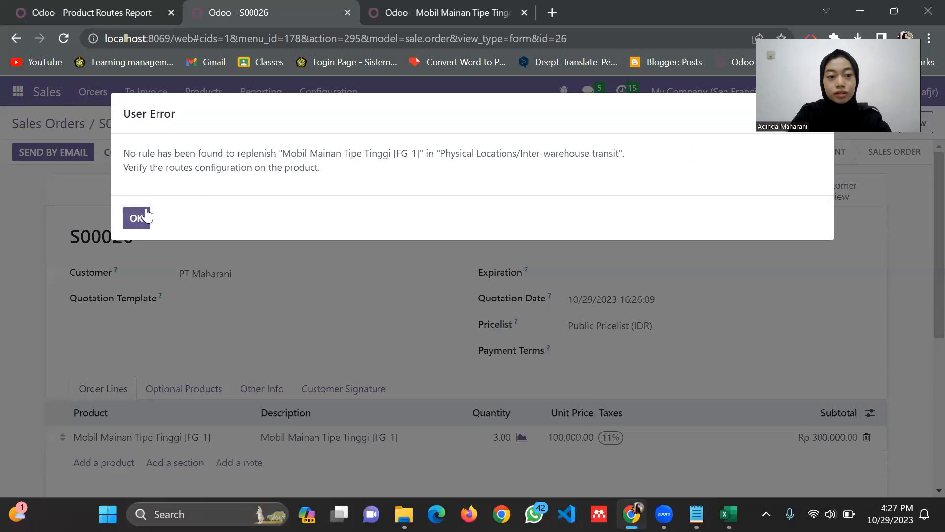
{"action": "left_click", "coordinate": [138, 217]}
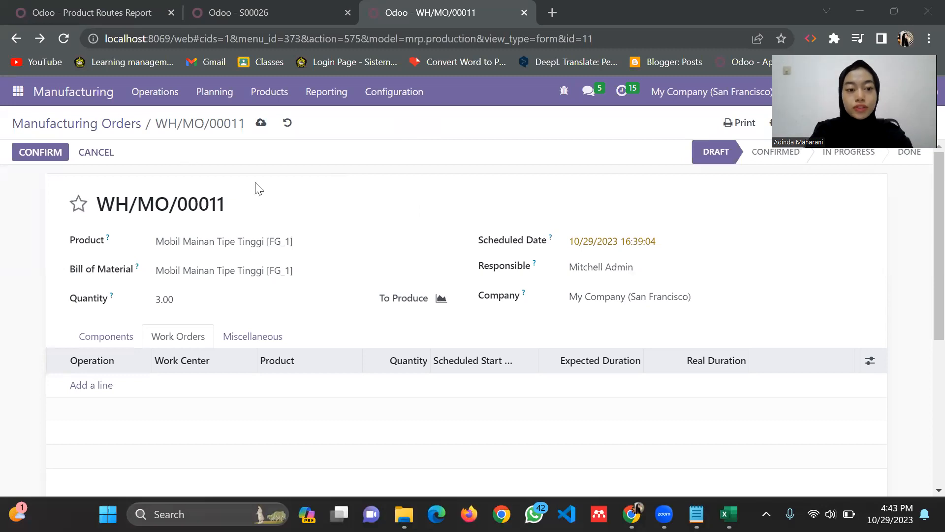
Step: Display the components of the draft manufacturing order for 3 units of Mobil Mainan Tipe Tinggi [FG_1], and save and confirm the order
{"action": "scroll", "coordinate": [262, 281], "scroll_direction": "down", "scroll_amount": 5}
{"action": "scroll", "coordinate": [386, 238], "scroll_direction": "up", "scroll_amount": 5}
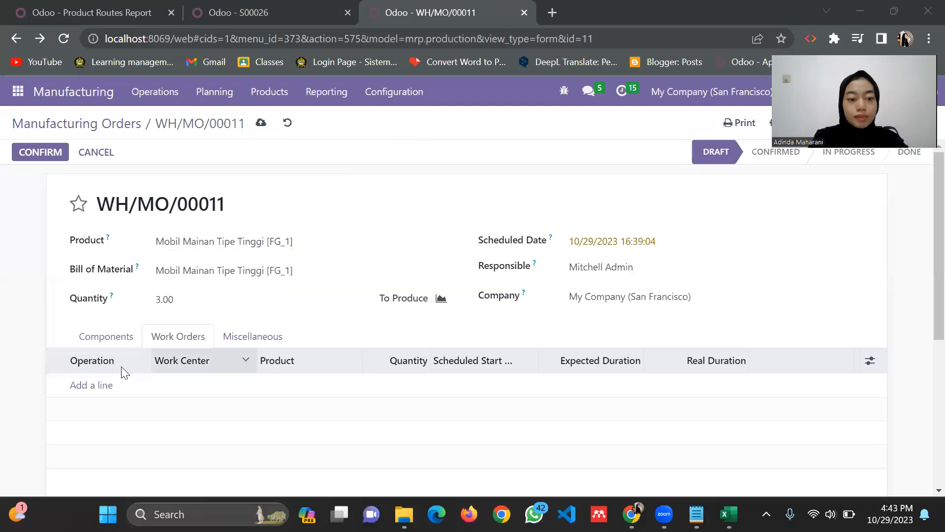
{"action": "scroll", "coordinate": [108, 344], "scroll_direction": "down", "scroll_amount": 2}
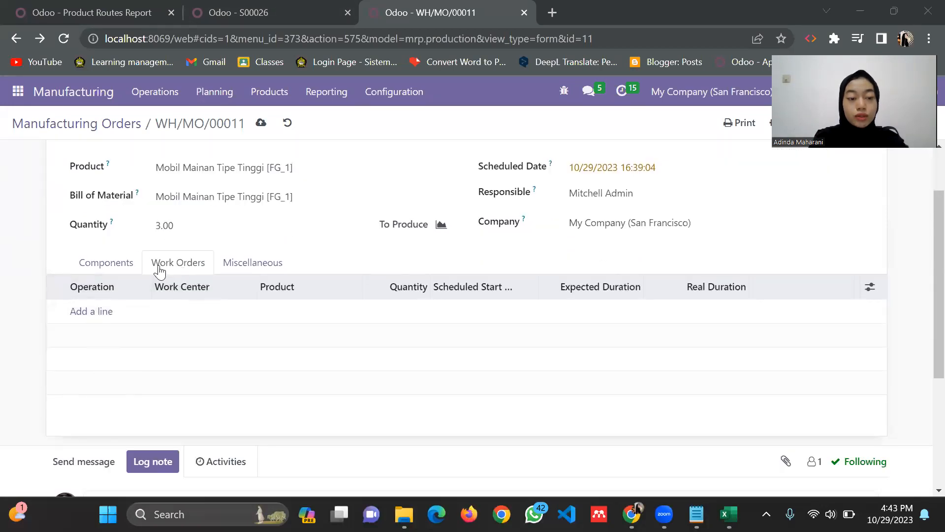
{"action": "left_click", "coordinate": [118, 264]}
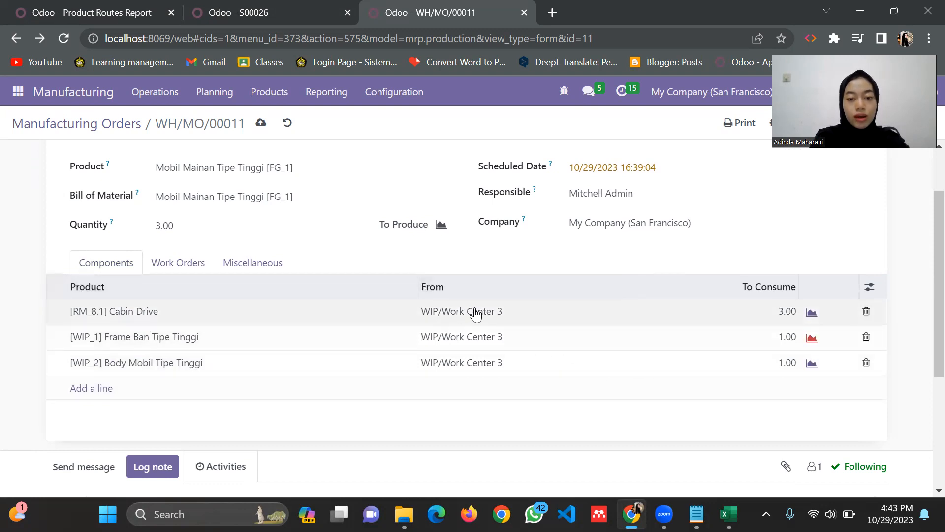
{"action": "scroll", "coordinate": [487, 361], "scroll_direction": "up", "scroll_amount": 2}
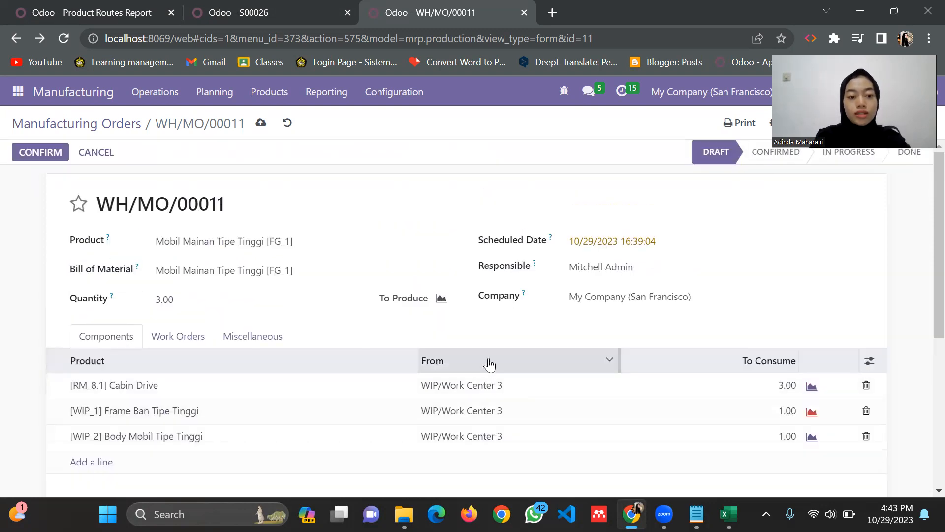
{"action": "left_click", "coordinate": [260, 124]}
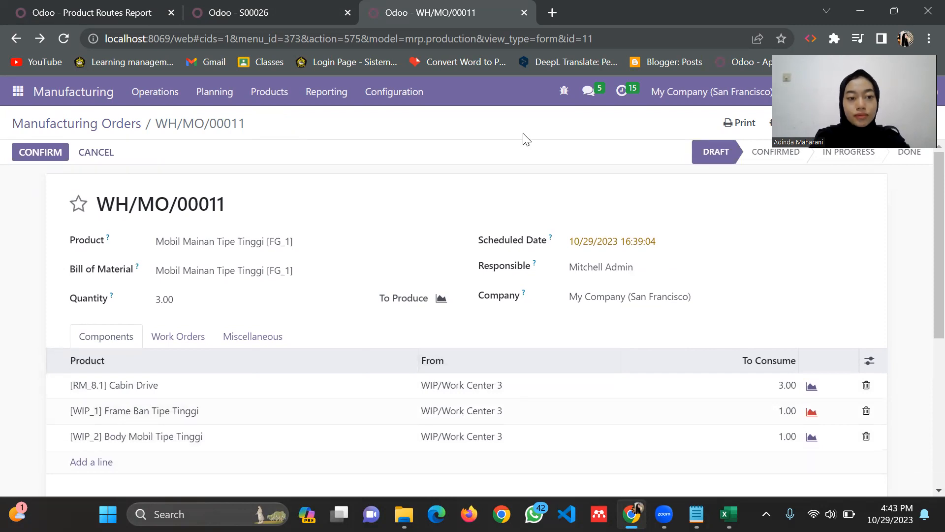
{"action": "left_click", "coordinate": [50, 152]}
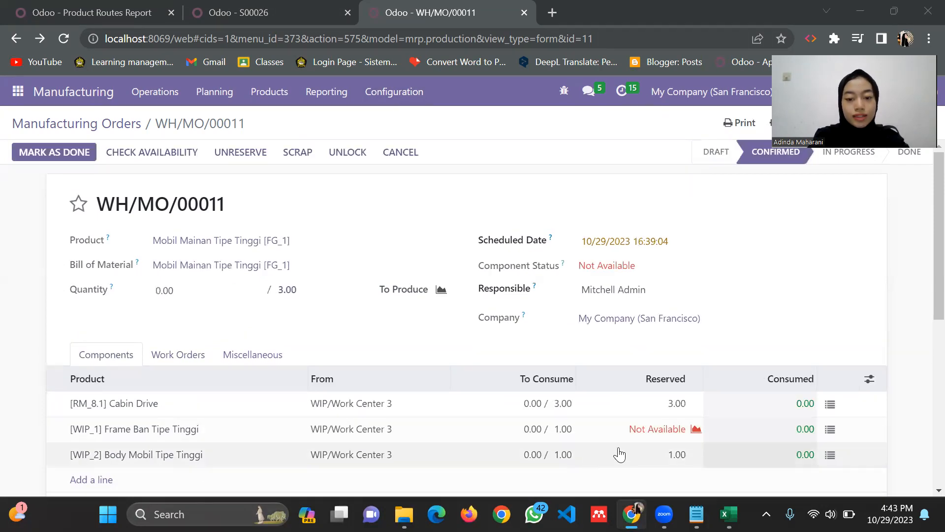
Step: Review the component reservations and status log of manufacturing order WH/MO/00011, and mark the order as done
{"action": "left_click", "coordinate": [644, 438]}
{"action": "left_click_drag", "start_coordinate": [535, 429], "coordinate": [760, 446]}
{"action": "scroll", "coordinate": [230, 327], "scroll_direction": "down", "scroll_amount": 6}
{"action": "scroll", "coordinate": [249, 344], "scroll_direction": "up", "scroll_amount": 1}
{"action": "scroll", "coordinate": [148, 384], "scroll_direction": "down", "scroll_amount": 1}
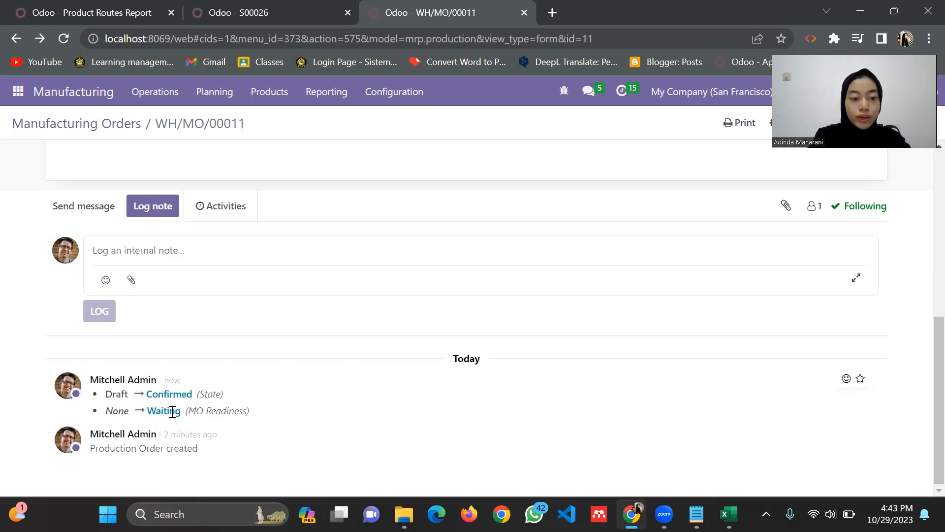
{"action": "scroll", "coordinate": [283, 278], "scroll_direction": "up", "scroll_amount": 10}
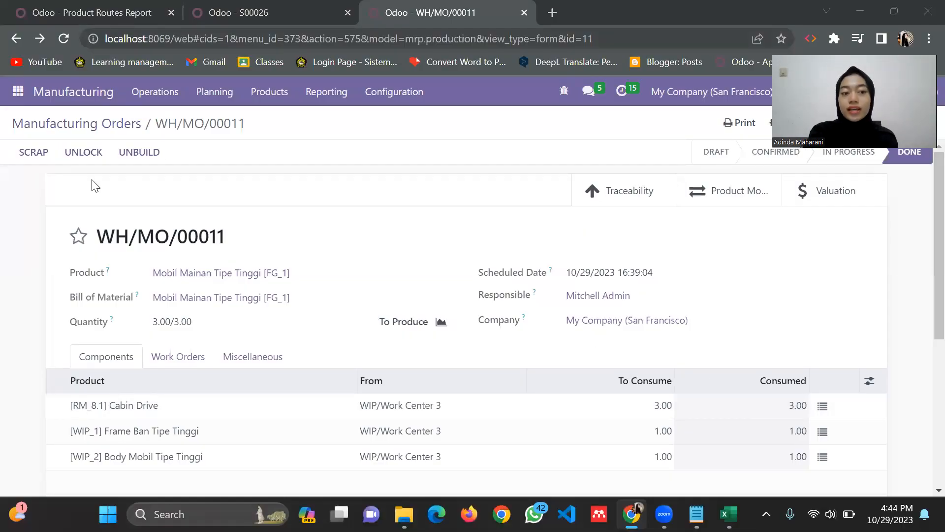
Step: Examine the consumed component quantities and the status history of the completed manufacturing order WH/MO/00011
{"action": "scroll", "coordinate": [557, 286], "scroll_direction": "down", "scroll_amount": 5}
{"action": "scroll", "coordinate": [640, 335], "scroll_direction": "up", "scroll_amount": 5}
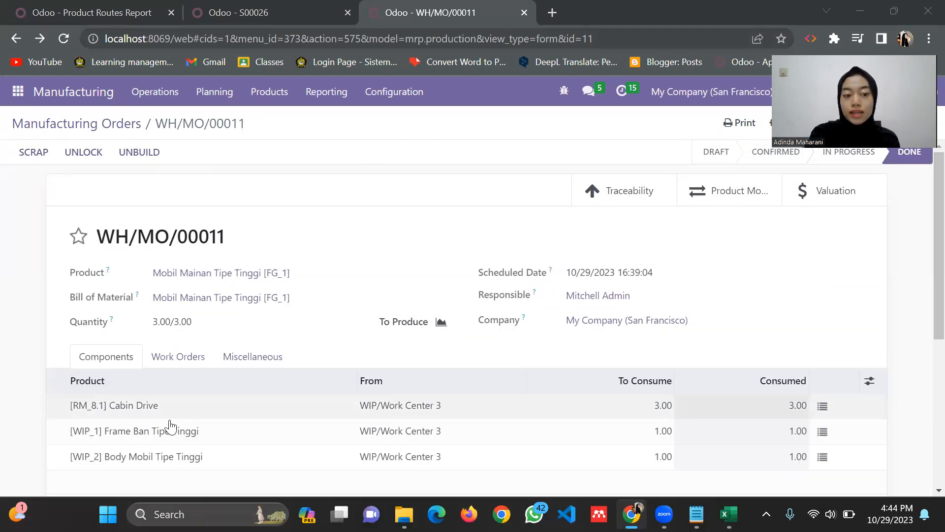
{"action": "scroll", "coordinate": [127, 414], "scroll_direction": "down", "scroll_amount": 2}
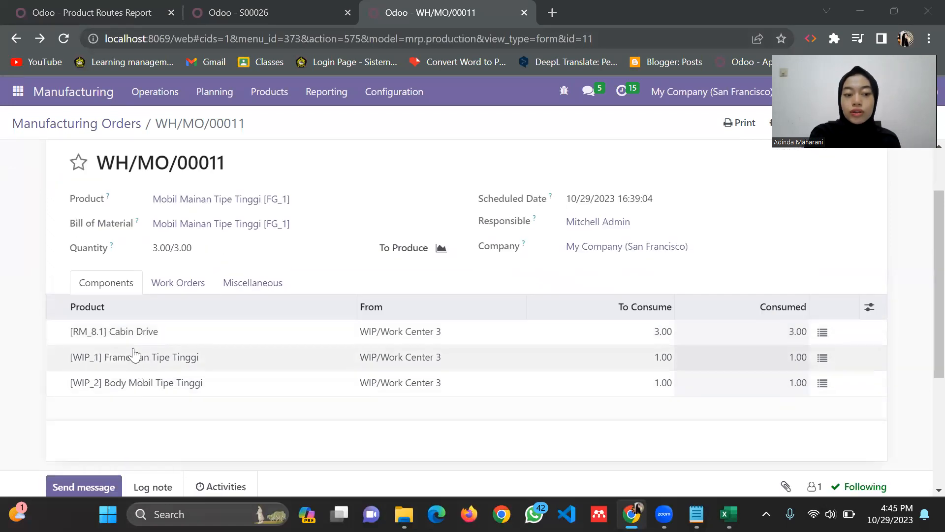
{"action": "scroll", "coordinate": [412, 331], "scroll_direction": "down", "scroll_amount": 4}
{"action": "scroll", "coordinate": [312, 384], "scroll_direction": "down", "scroll_amount": 2}
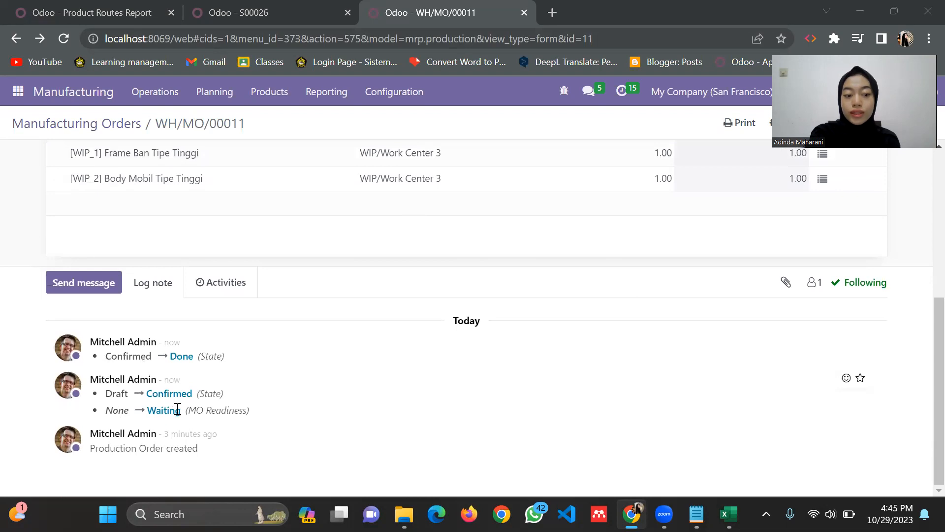
{"action": "scroll", "coordinate": [207, 344], "scroll_direction": "up", "scroll_amount": 6}
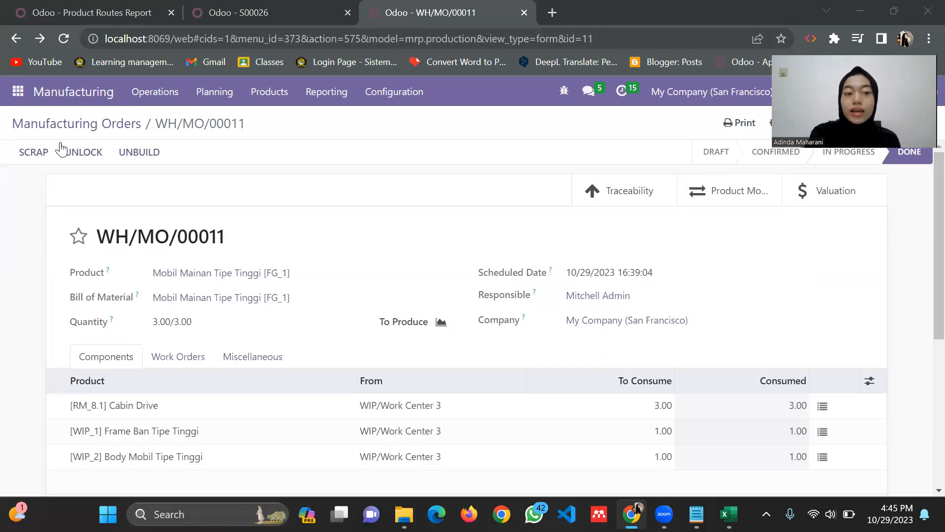
{"action": "left_click", "coordinate": [158, 97]}
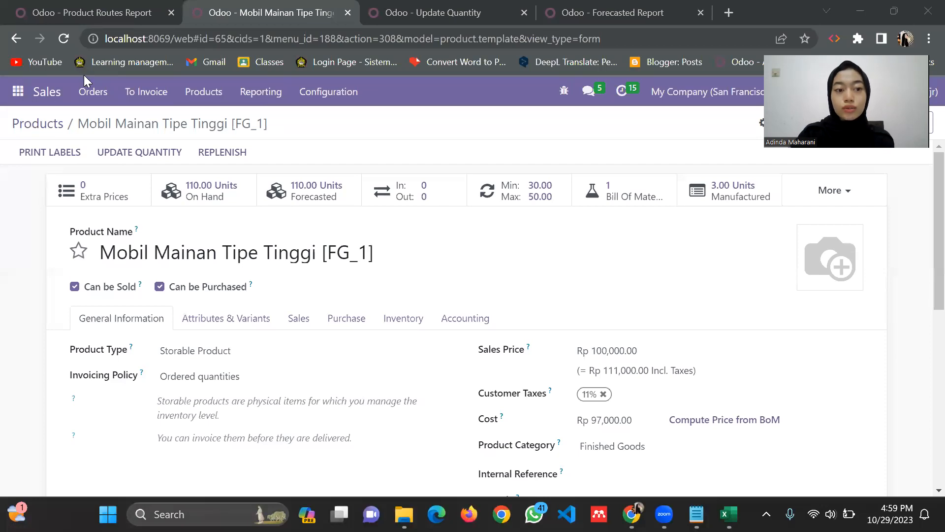
Step: Review the general information of Mobil Mainan Tipe Tinggi [FG_1] and its on-hand quantity at each stock location
{"action": "scroll", "coordinate": [450, 305], "scroll_direction": "down", "scroll_amount": 3}
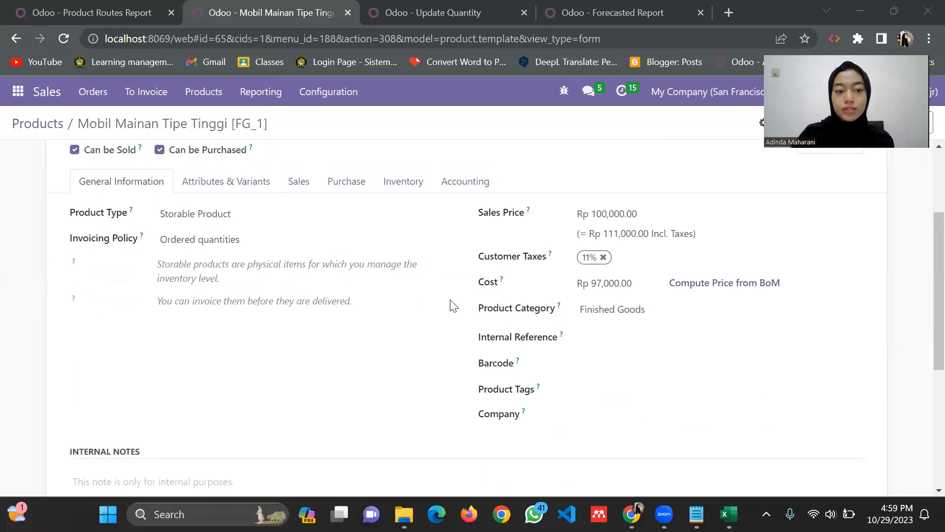
{"action": "scroll", "coordinate": [263, 205], "scroll_direction": "up", "scroll_amount": 3}
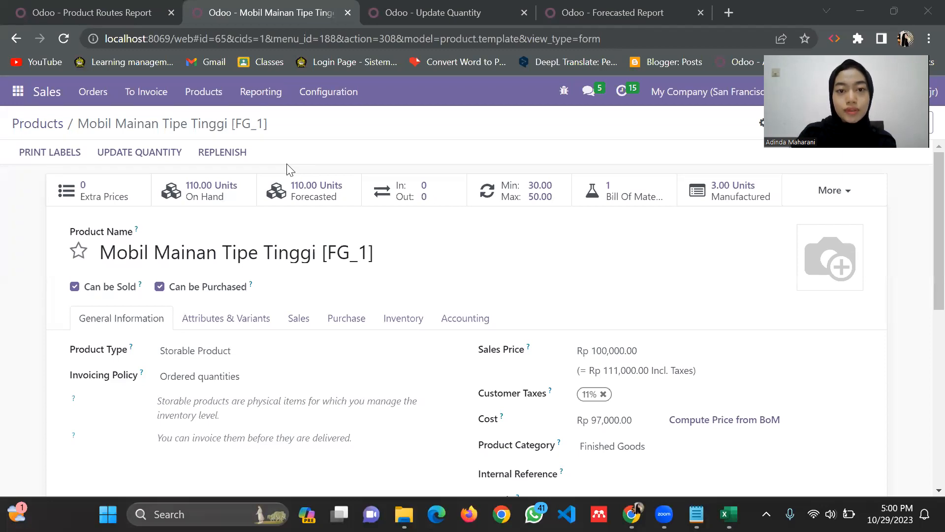
{"action": "left_click", "coordinate": [379, 13]}
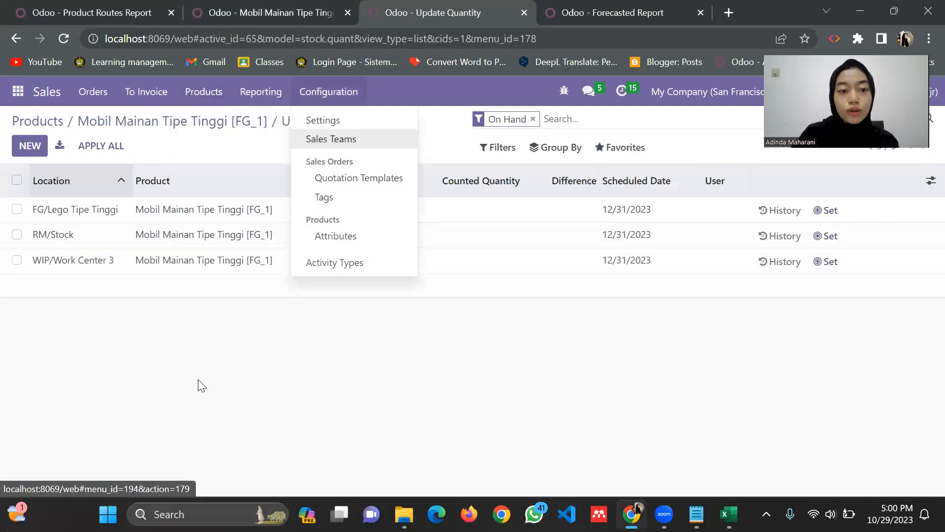
{"action": "left_click", "coordinate": [233, 372]}
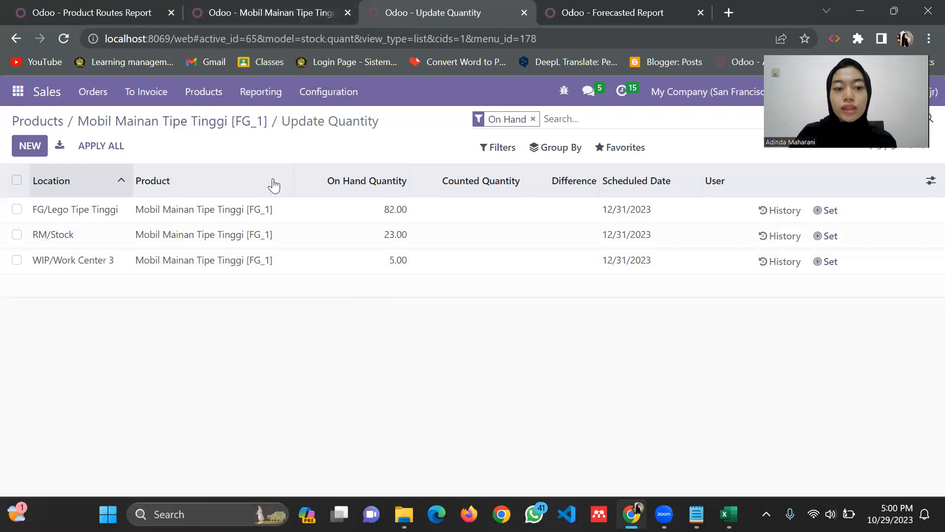
Step: Check the product's stock summary and examine its forecasted report for the Raw Material (RM) warehouse
{"action": "left_click", "coordinate": [268, 15]}
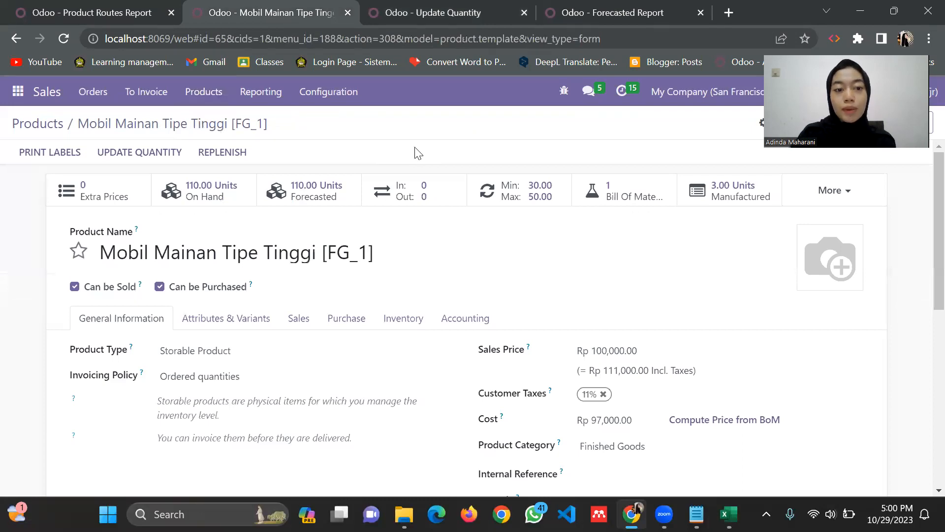
{"action": "left_click", "coordinate": [612, 13]}
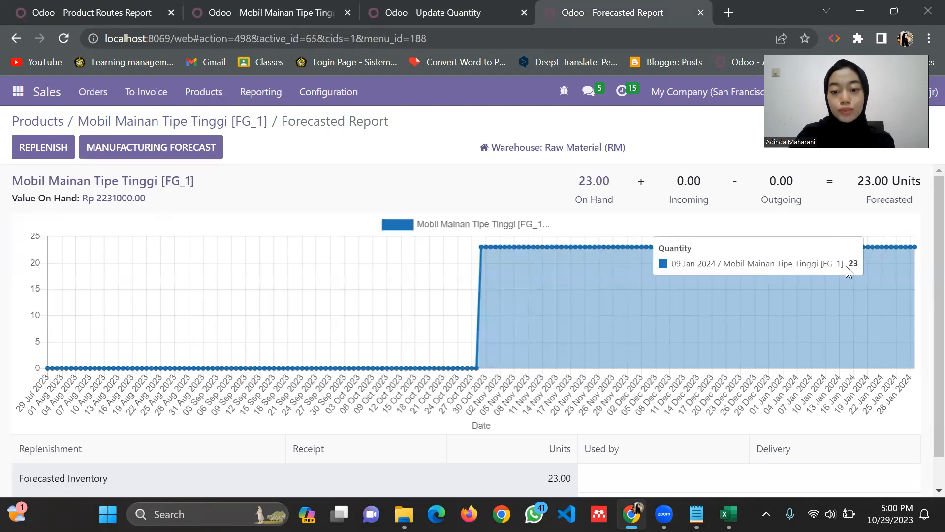
{"action": "scroll", "coordinate": [855, 292], "scroll_direction": "down", "scroll_amount": 1}
{"action": "scroll", "coordinate": [857, 249], "scroll_direction": "up", "scroll_amount": 1}
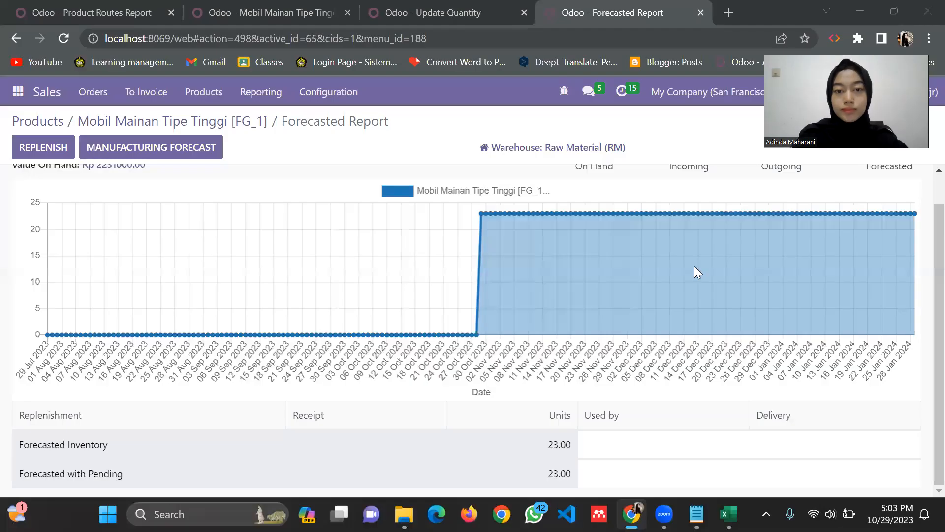
{"action": "mouse_move", "coordinate": [698, 272]}
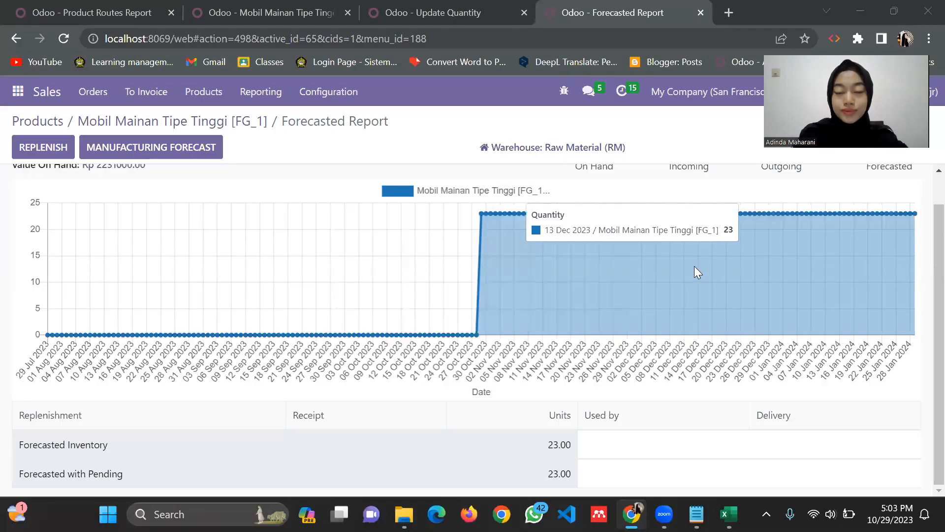